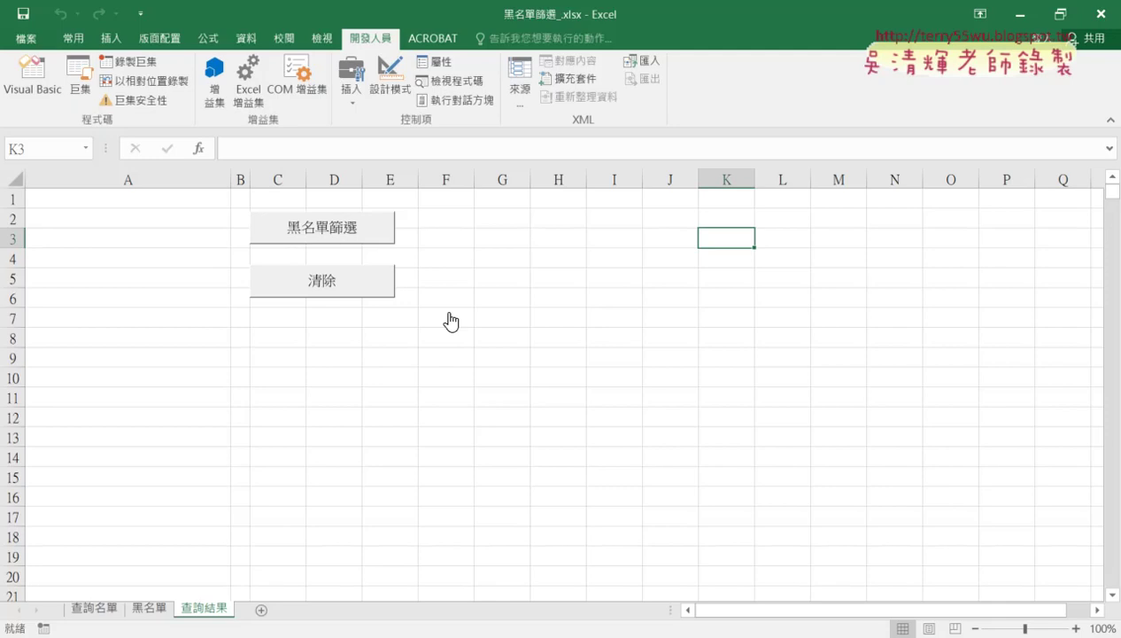
# Step: Run the 黑名單篩選 filter, clear the list with 清除, and run the filter again
pyautogui.click(323, 226)
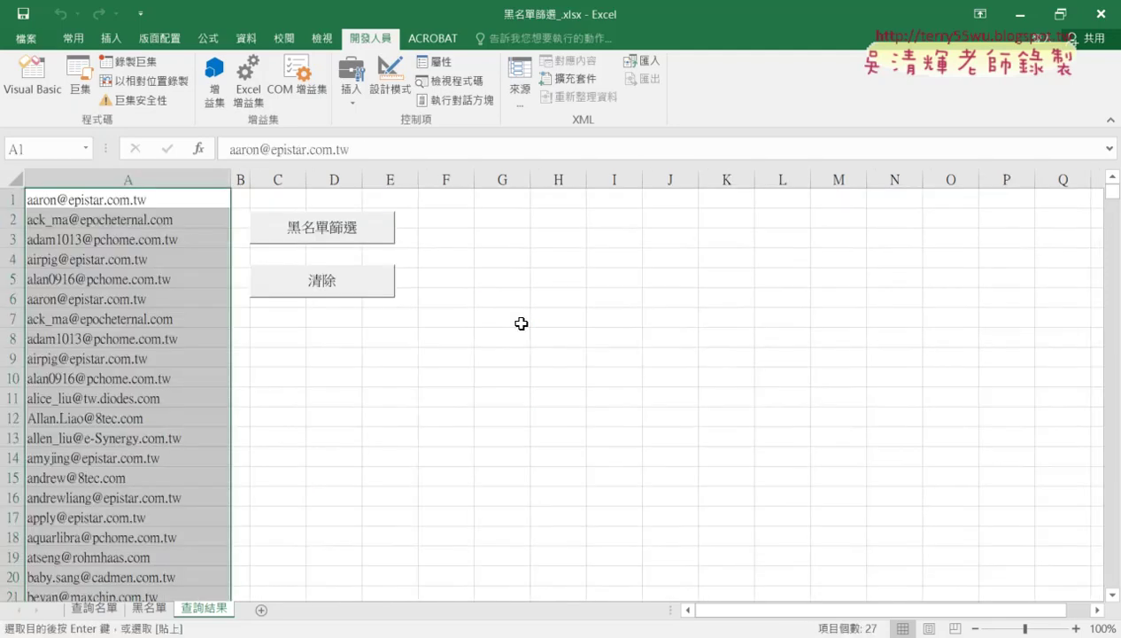
pyautogui.click(292, 283)
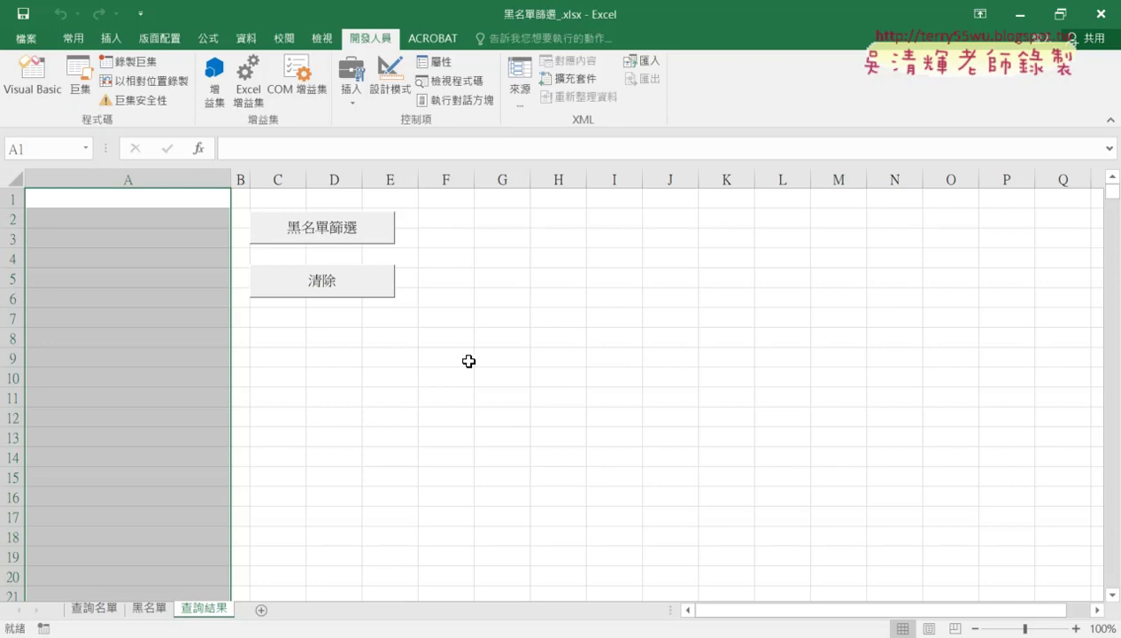
pyautogui.click(331, 234)
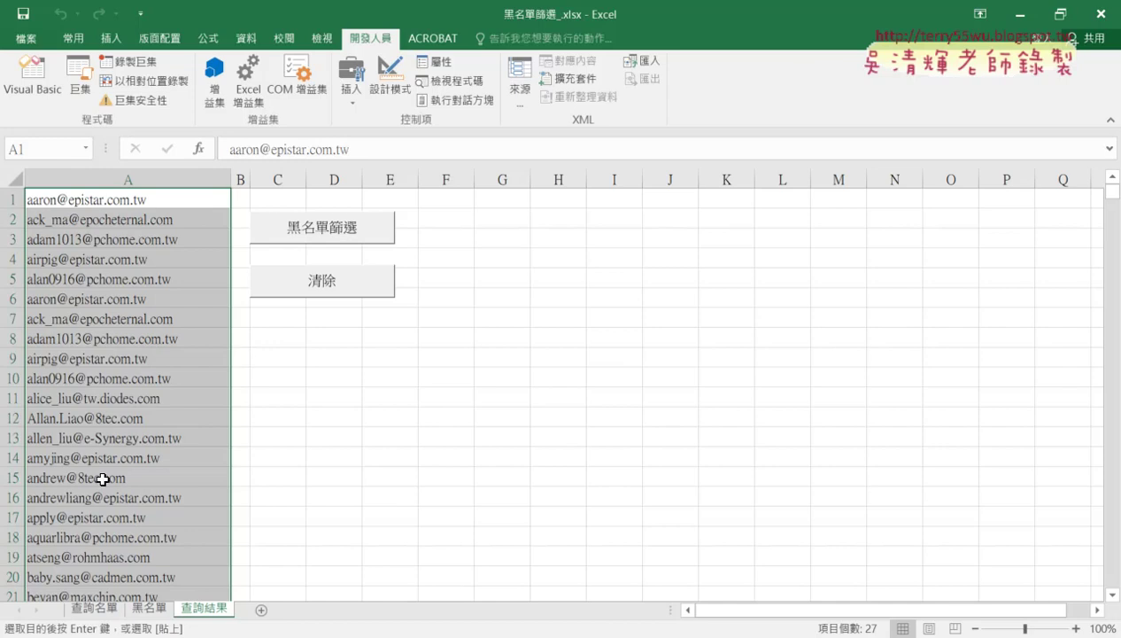
# Step: Check the 查詢名單 sheet, go back to 查詢結果, then clear and rerun the blacklist filter
pyautogui.click(94, 607)
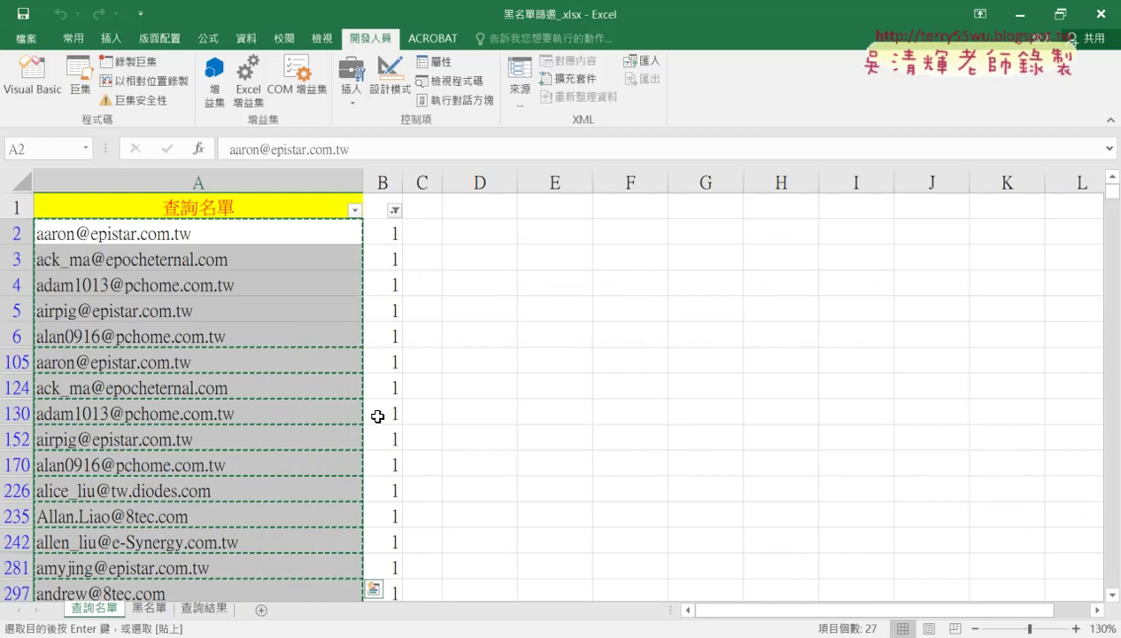
pyautogui.click(212, 611)
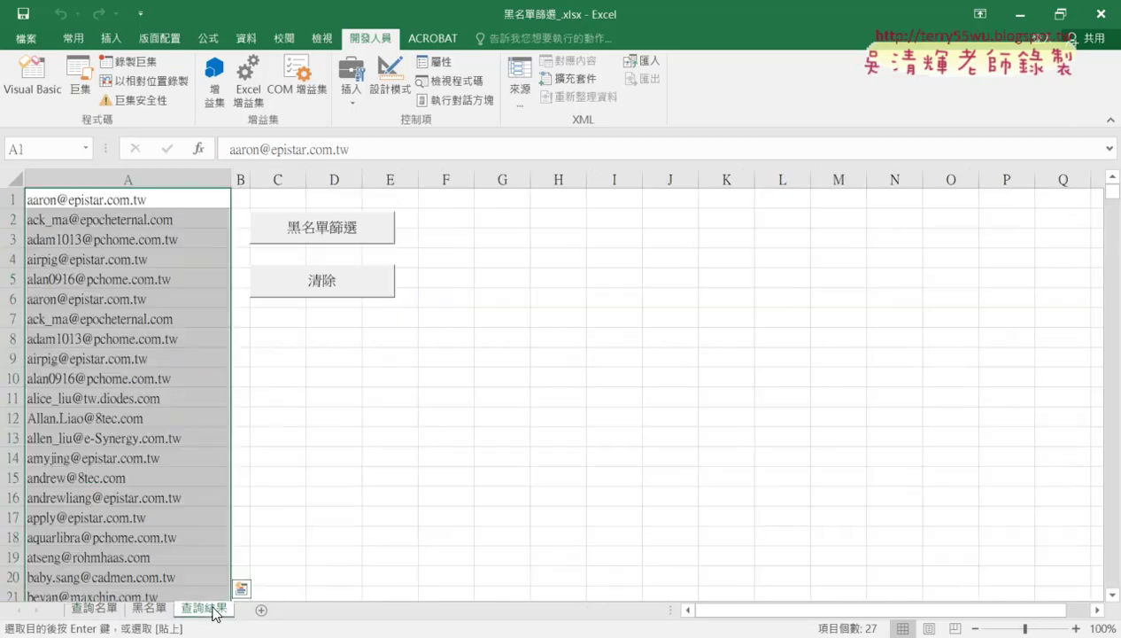
pyautogui.click(376, 284)
pyautogui.click(351, 232)
pyautogui.click(77, 92)
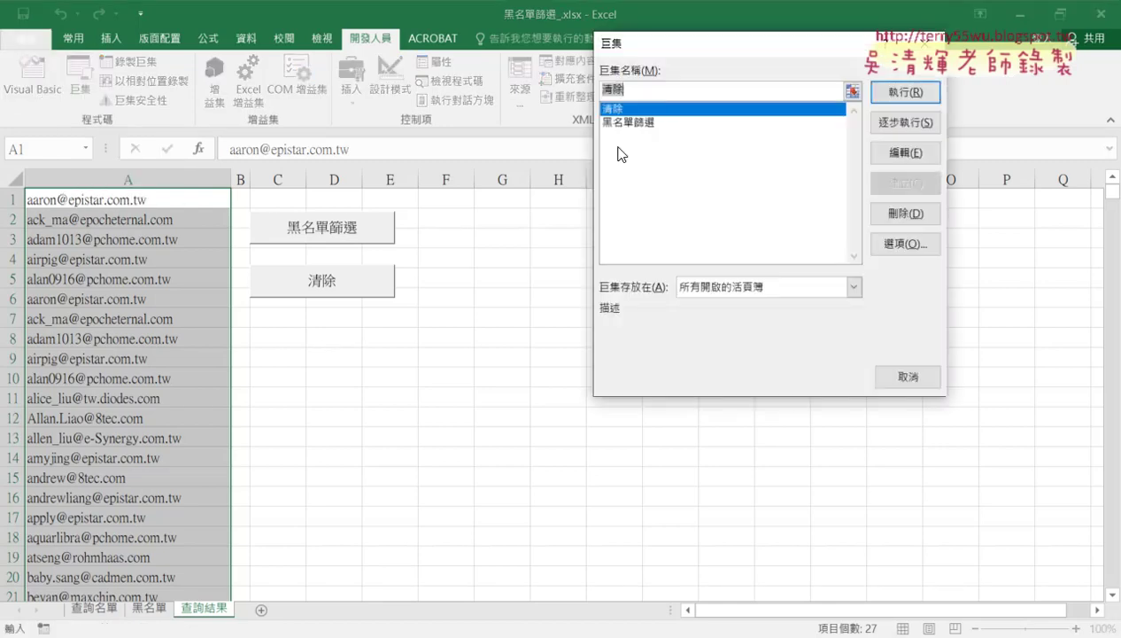
pyautogui.click(638, 123)
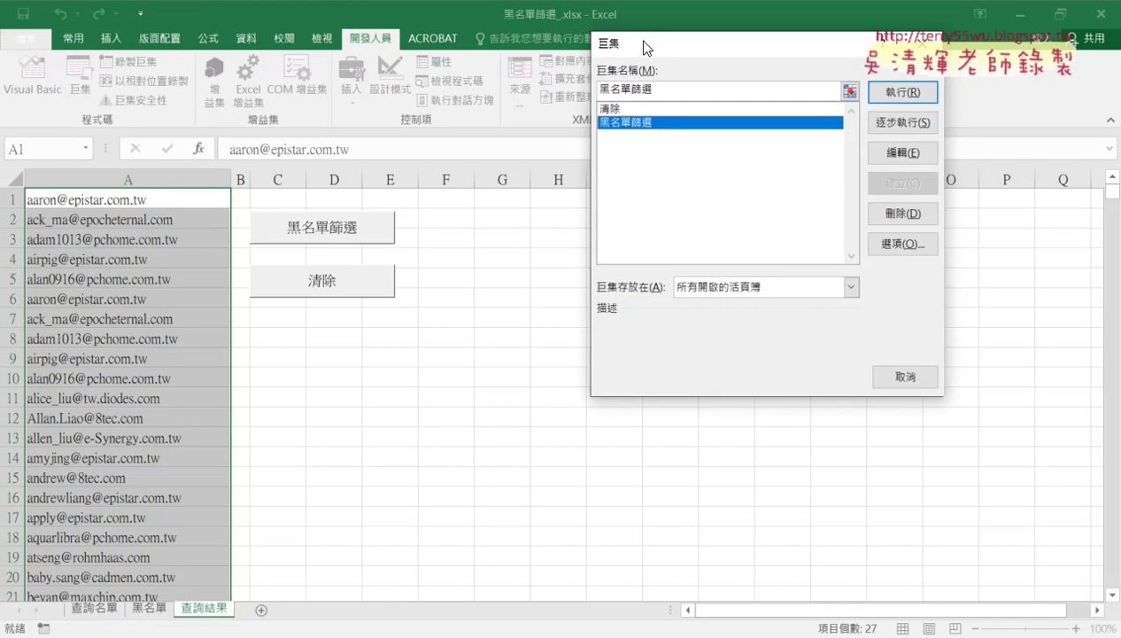
pyautogui.moveTo(653, 42); pyautogui.dragTo(249, 61)
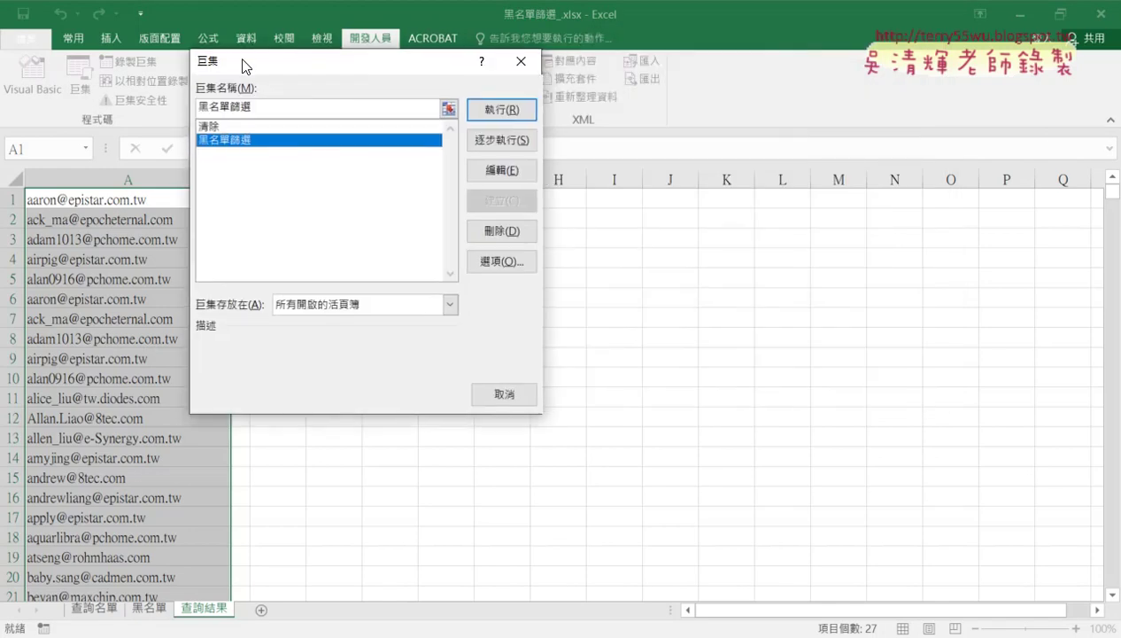
pyautogui.click(513, 176)
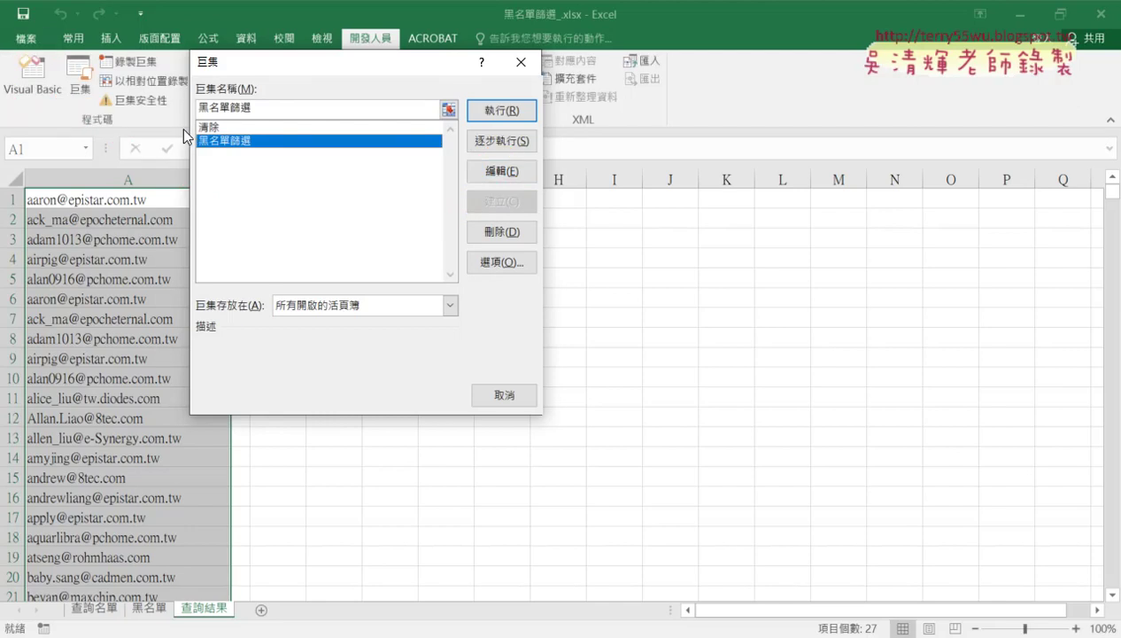
pyautogui.click(486, 173)
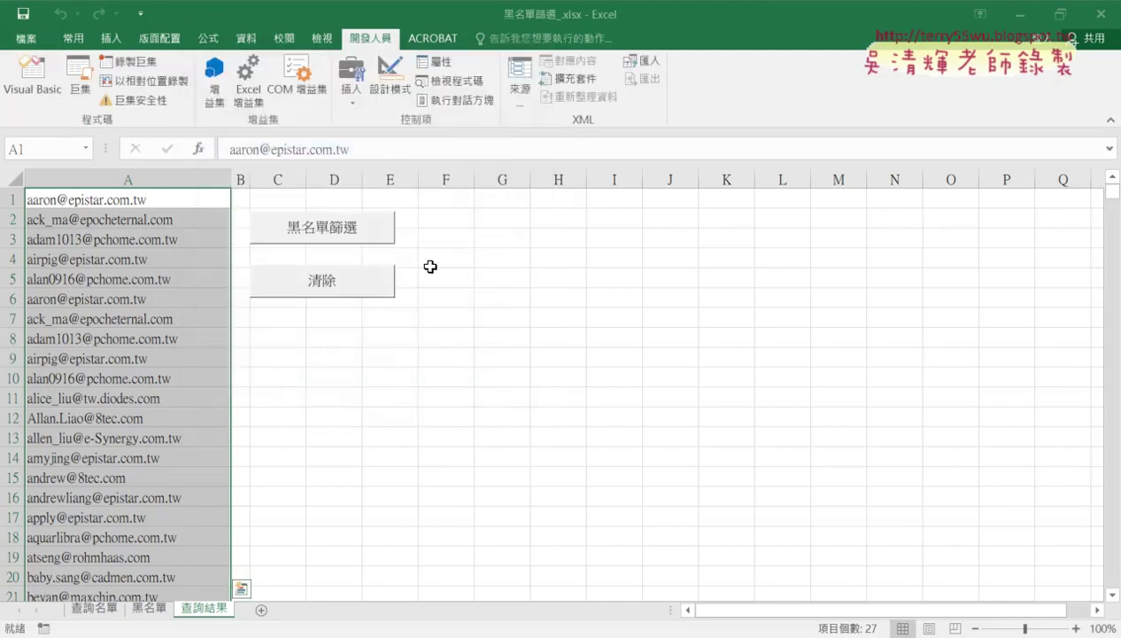
# Step: Open the Visual Basic editor beside the worksheet and widen its project and properties panes
pyautogui.click(40, 80)
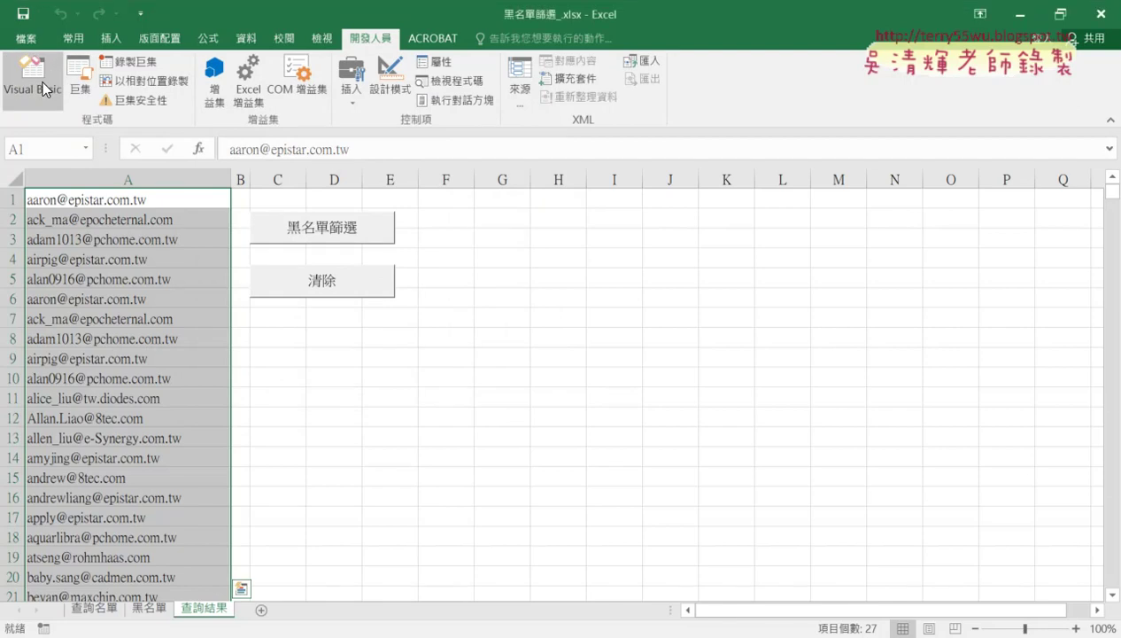
pyautogui.moveTo(230, 26)
pyautogui.mouseDown()
pyautogui.moveTo(223, 81)
pyautogui.moveTo(139, 31)
pyautogui.mouseUp()
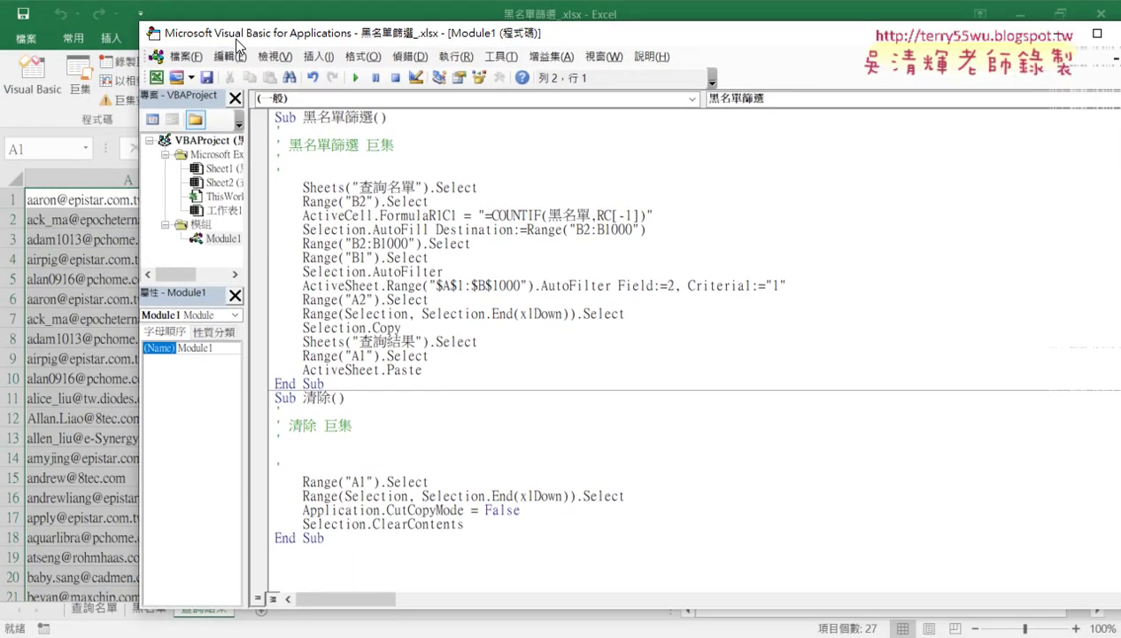
pyautogui.moveTo(241, 183); pyautogui.dragTo(347, 182)
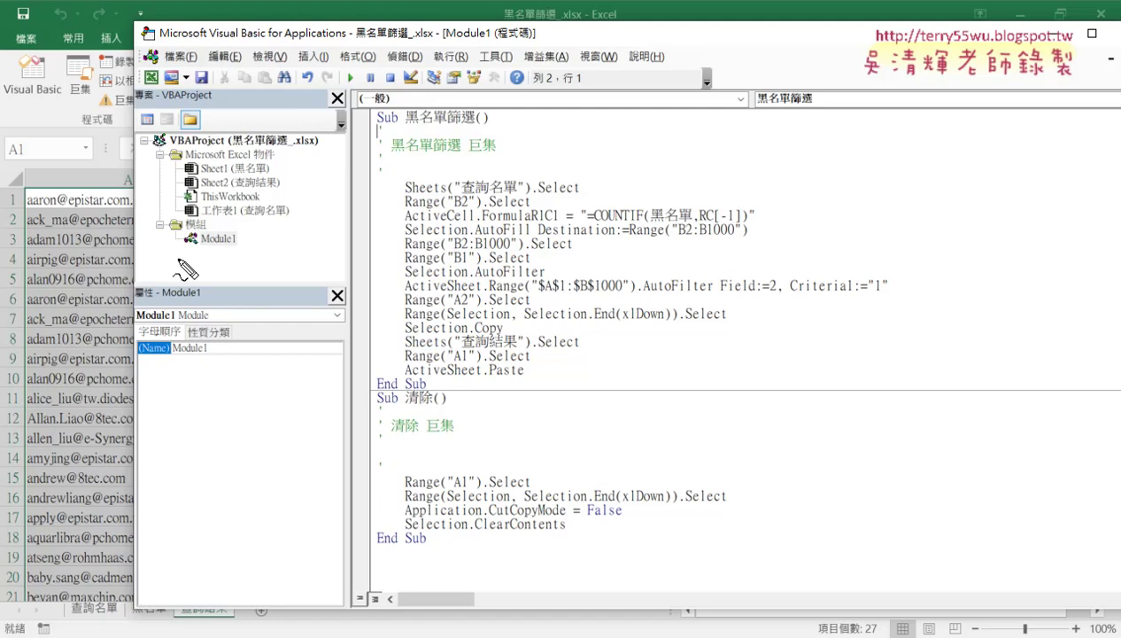
# Step: Annotate Module1 with circles and an arrow to the code, clear them, then select the header comment lines
pyautogui.moveTo(226, 257); pyautogui.dragTo(237, 253)
pyautogui.moveTo(226, 352)
pyautogui.mouseDown()
pyautogui.moveTo(213, 258)
pyautogui.moveTo(252, 283)
pyautogui.mouseUp()
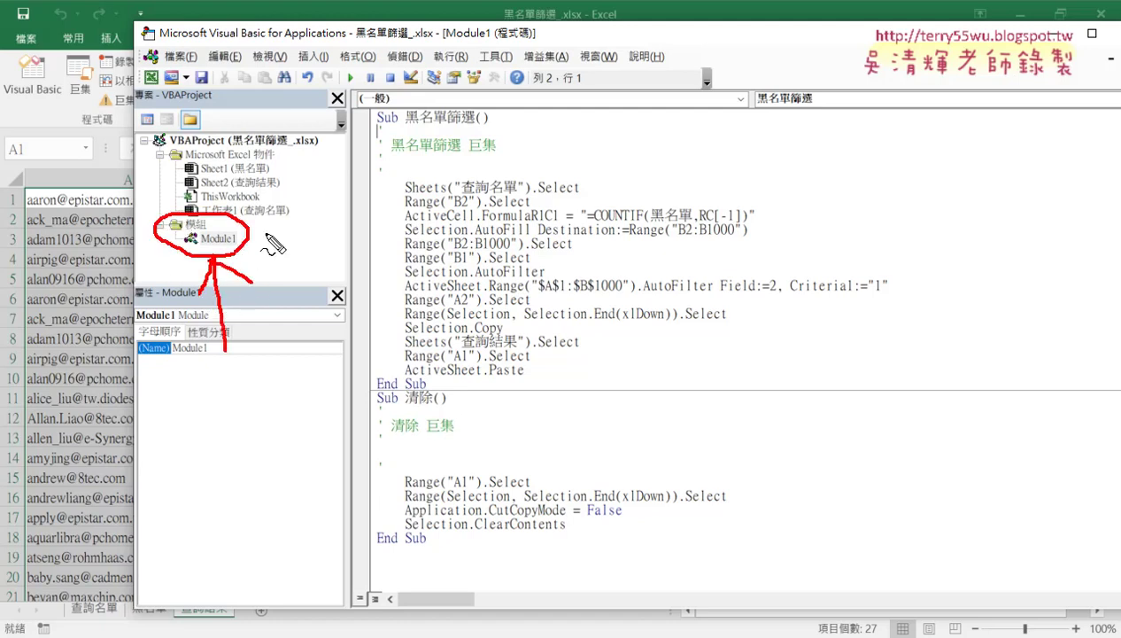
pyautogui.moveTo(256, 232)
pyautogui.mouseDown()
pyautogui.moveTo(365, 108)
pyautogui.moveTo(398, 129)
pyautogui.moveTo(478, 127)
pyautogui.mouseUp()
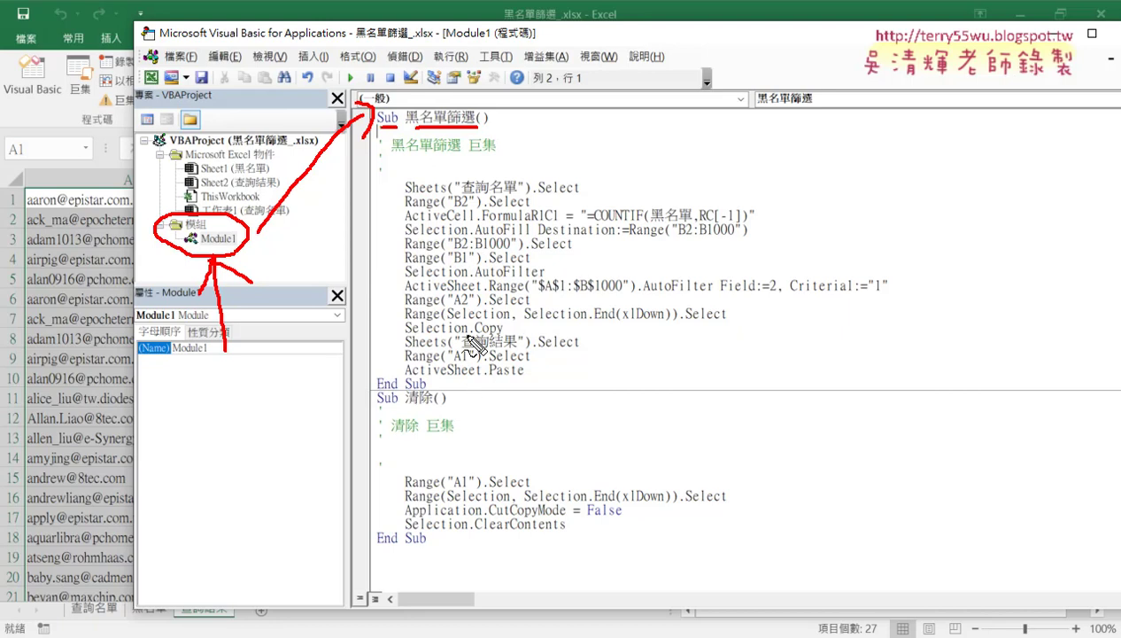
pyautogui.press('Escape')
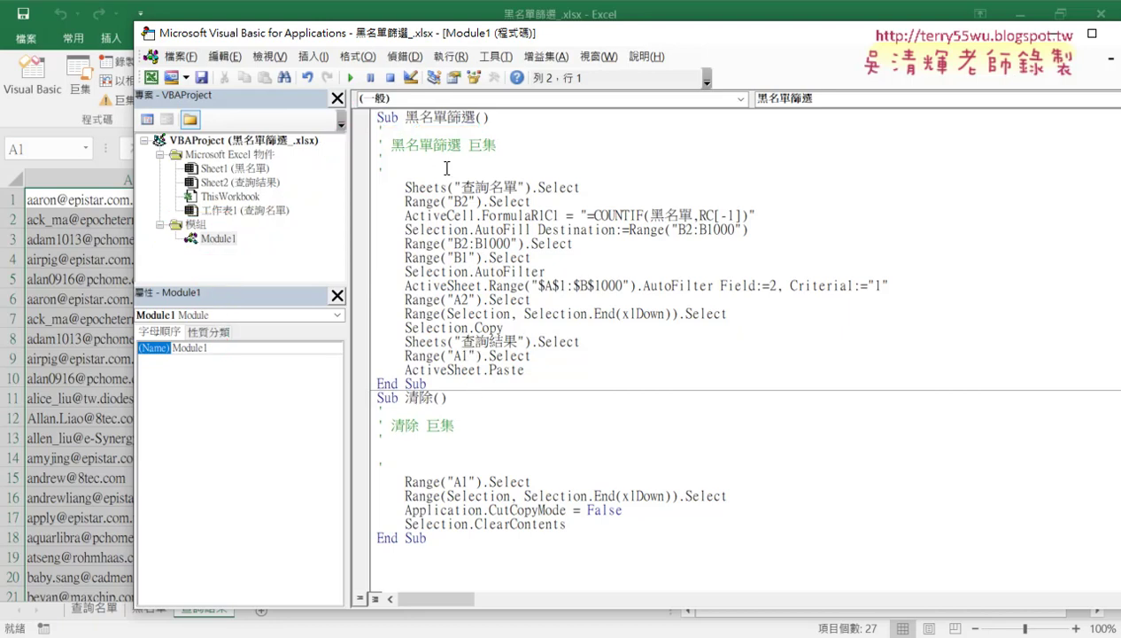
pyautogui.moveTo(372, 168); pyautogui.dragTo(370, 132)
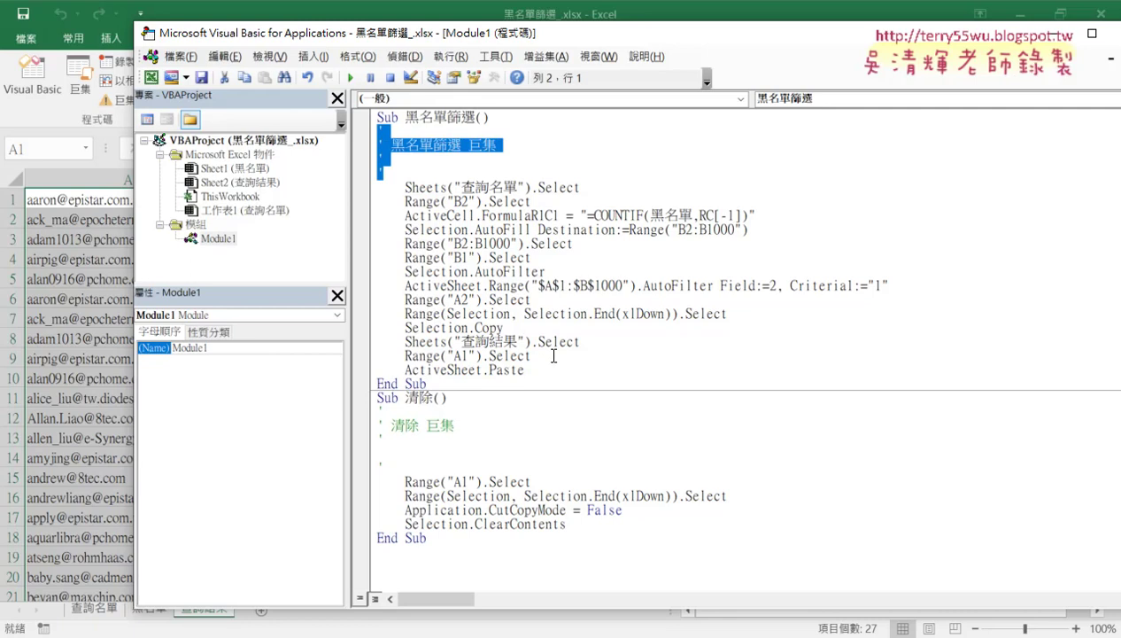
# Step: Replace the header comments with '1.切換到查詢名單工作表 and add a blank line after Sheets("查詢名單").Select
pyautogui.press('Delete')
pyautogui.press('Tab')
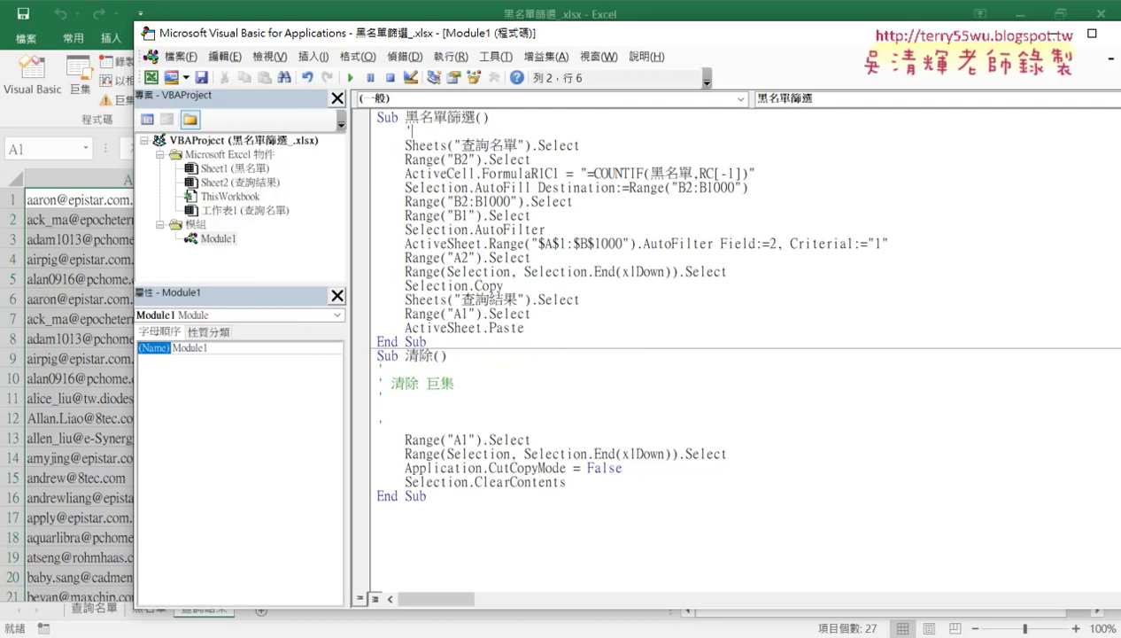
pyautogui.write('1.')
pyautogui.moveTo(459, 146); pyautogui.dragTo(518, 147)
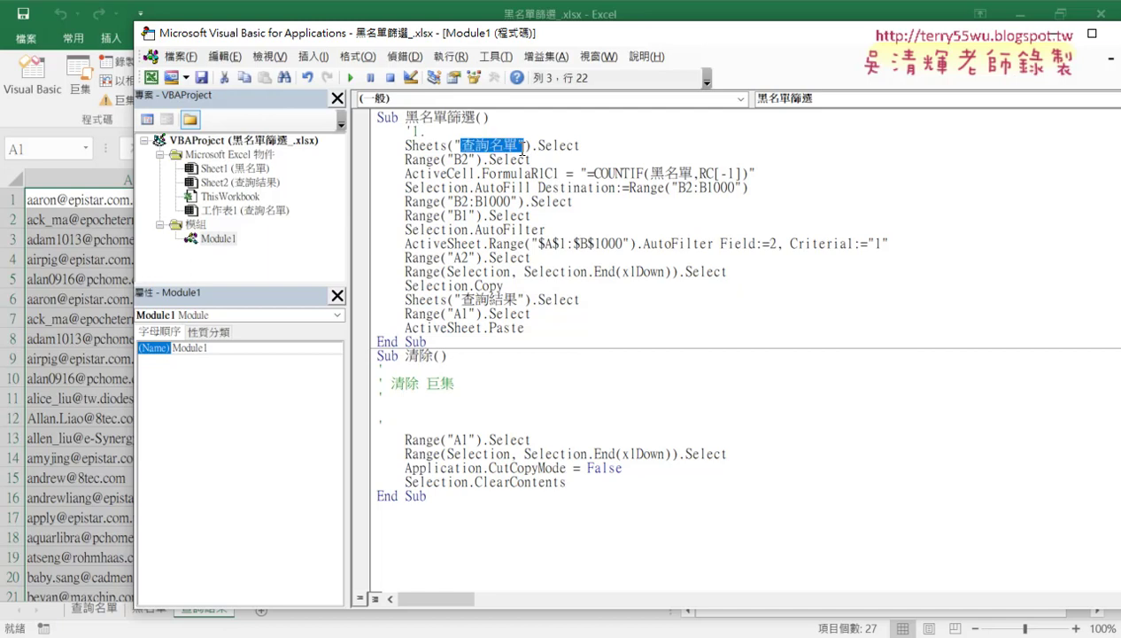
pyautogui.hotkey('ctrl', 'c')
pyautogui.click(427, 131)
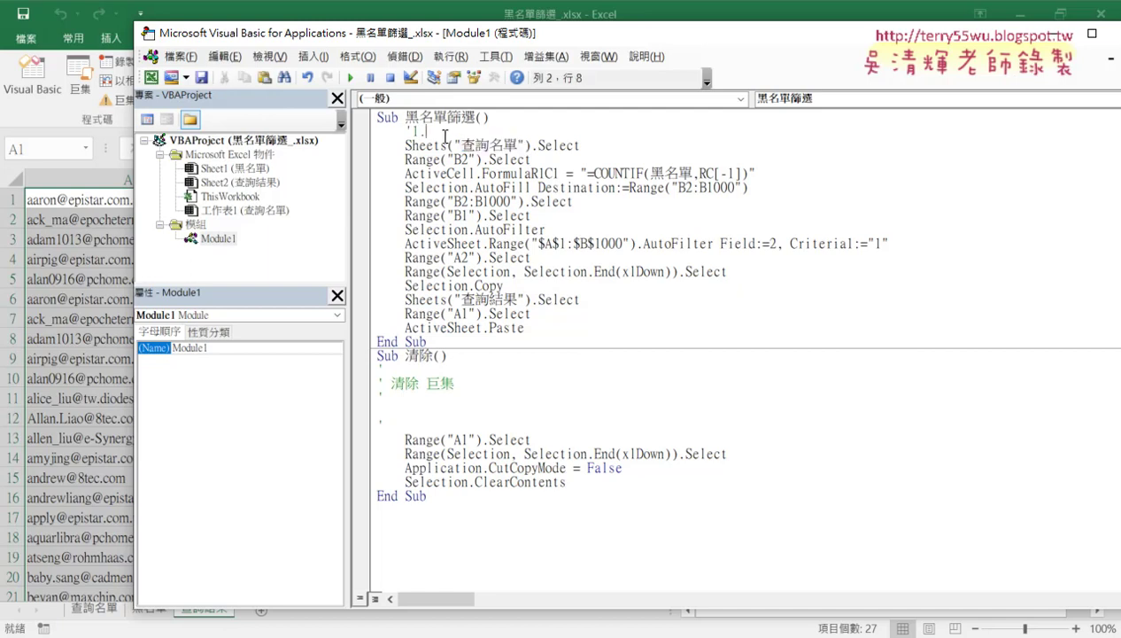
pyautogui.hotkey('ctrl', 'v')
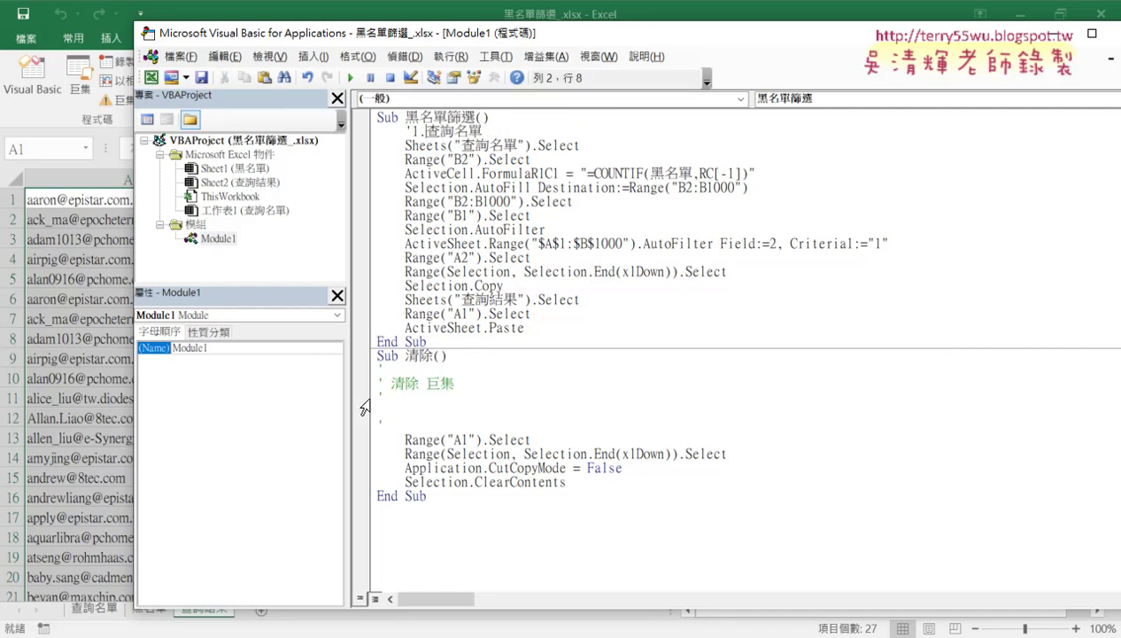
pyautogui.write('切換到')
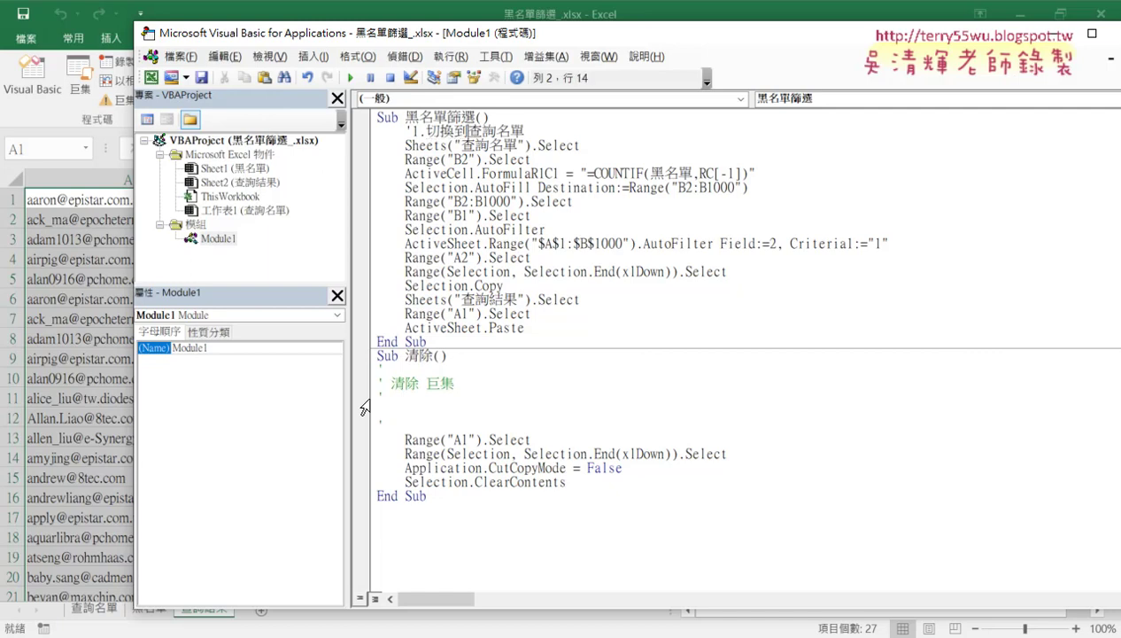
pyautogui.press('End')
pyautogui.write('工作表')
pyautogui.press('Return')
pyautogui.press('Down')
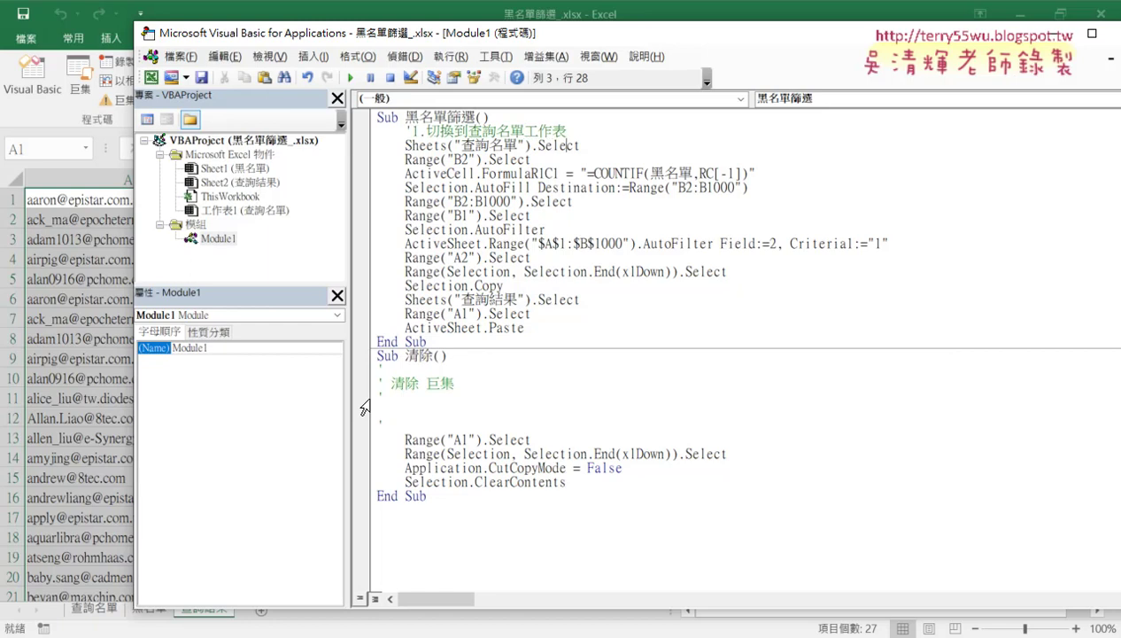
pyautogui.press('Return')
pyautogui.write("'")
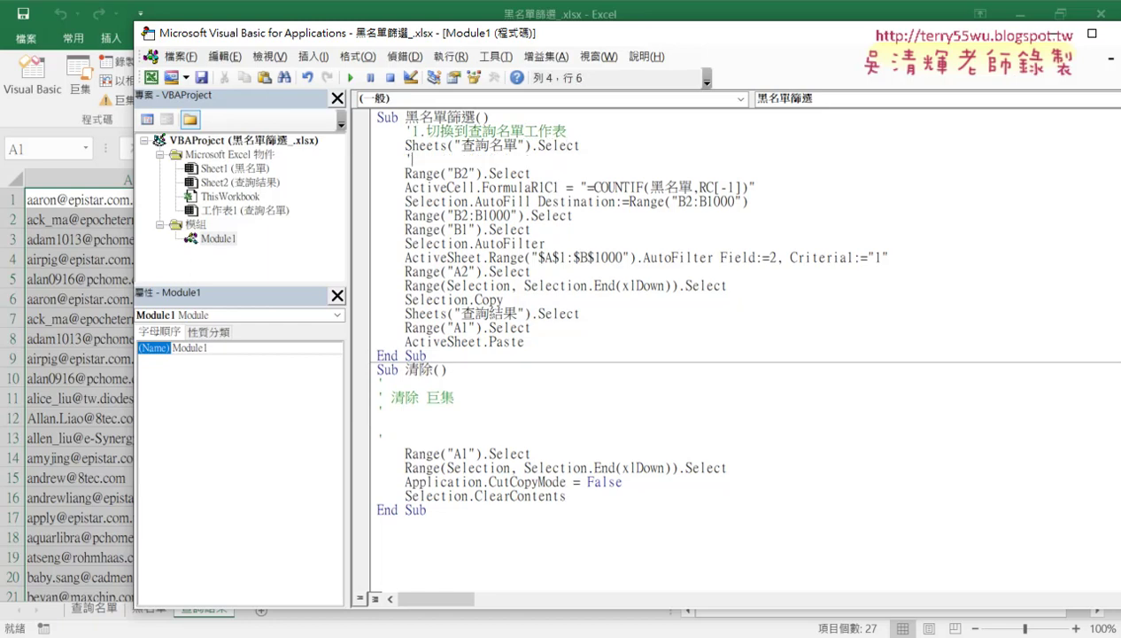
# Step: Write the step comment '2.點擊B2, picking 點 and 擊 from the Zhuyin candidates
pyautogui.write('ey')
pyautogui.press('BackSpace')
pyautogui.press('BackSpace')
pyautogui.write('2.')
pyautogui.write('de')
pyautogui.press('BackSpace')
pyautogui.press('BackSpace')
pyautogui.write('典籍')
pyautogui.press('Down')
pyautogui.press('Down')
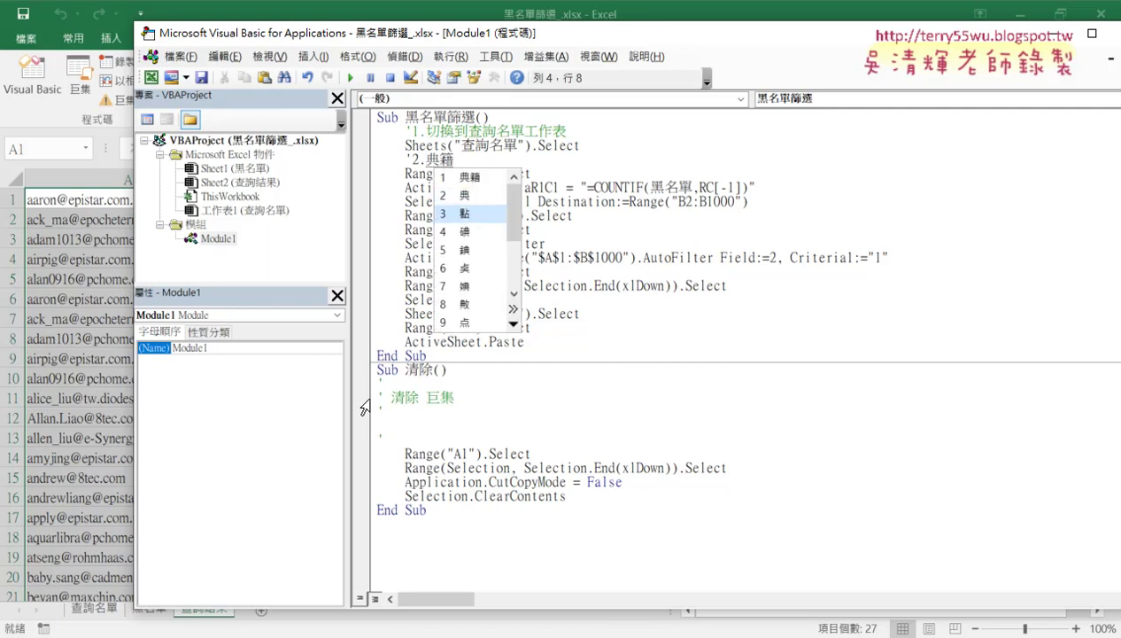
pyautogui.press('Return')
pyautogui.press('Down')
pyautogui.press('Down')
pyautogui.press('Down')
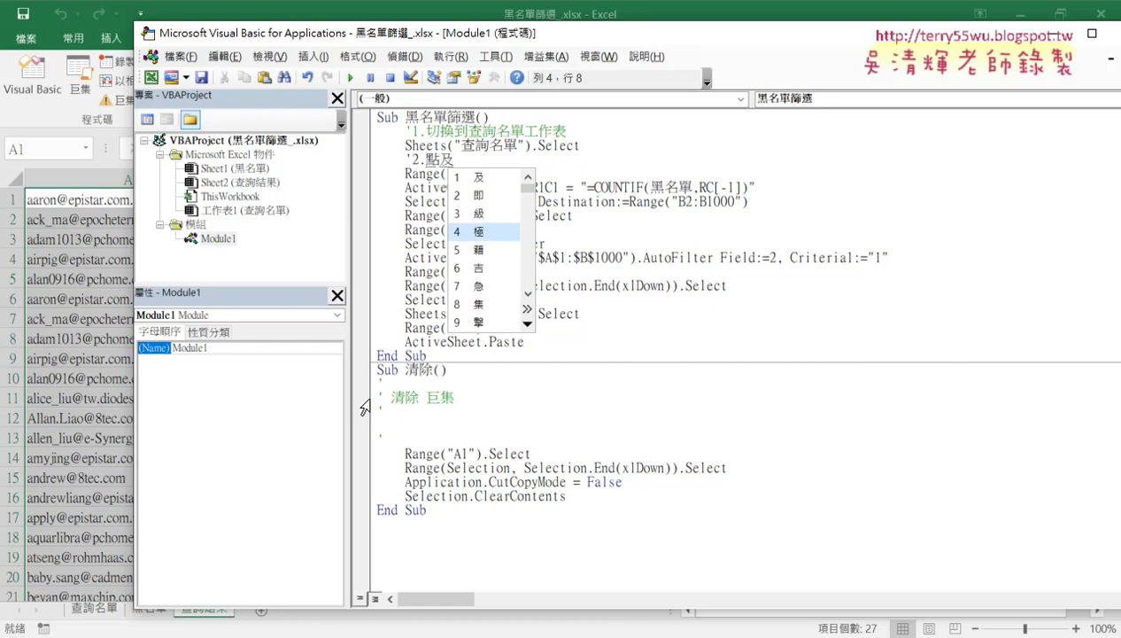
pyautogui.press('Down')
pyautogui.press('Down')
pyautogui.press('Down')
pyautogui.press('Down')
pyautogui.press('Down')
pyautogui.press('Return')
pyautogui.press('Return')
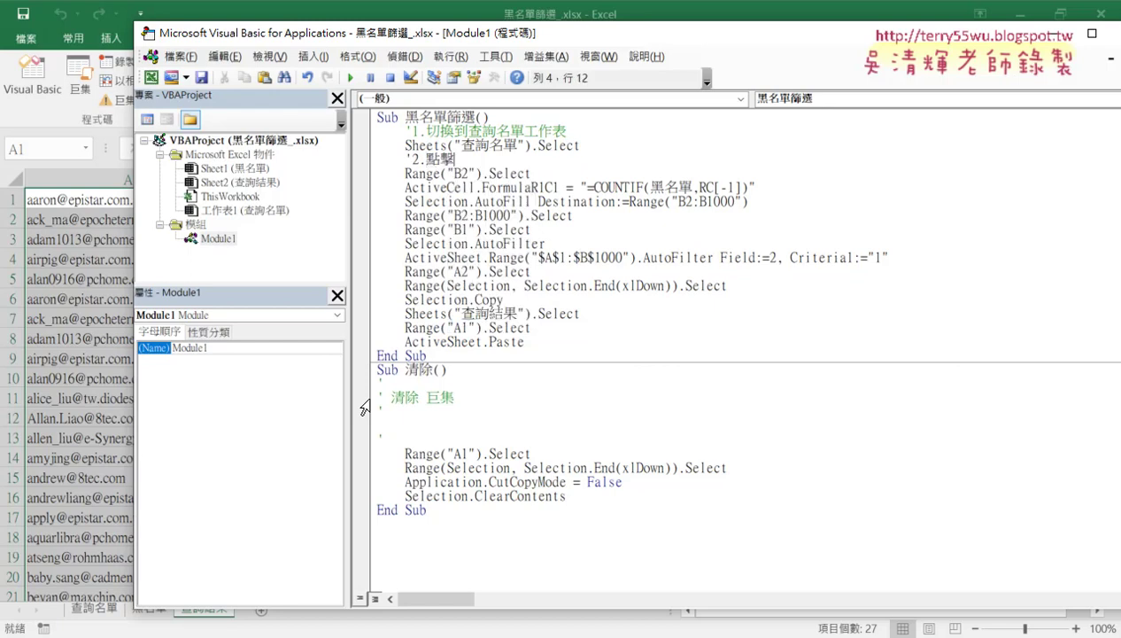
pyautogui.write('B2')
pyautogui.press('Down')
# Step: Highlight Sheets, Range, Select and ActiveCell in the following lines to review them
pyautogui.moveTo(454, 173); pyautogui.dragTo(534, 173)
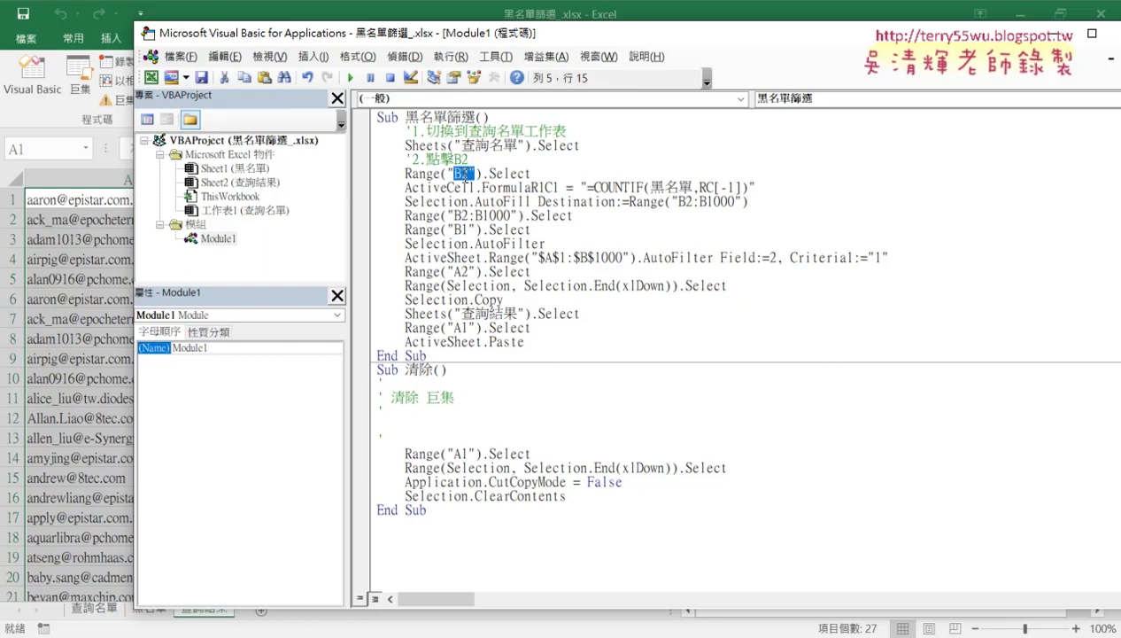
pyautogui.click(482, 174)
pyautogui.hotkey('shift', 'Right')
pyautogui.hotkey('shift', 'Right')
pyautogui.hotkey('shift', 'Right')
pyautogui.doubleClick(408, 146)
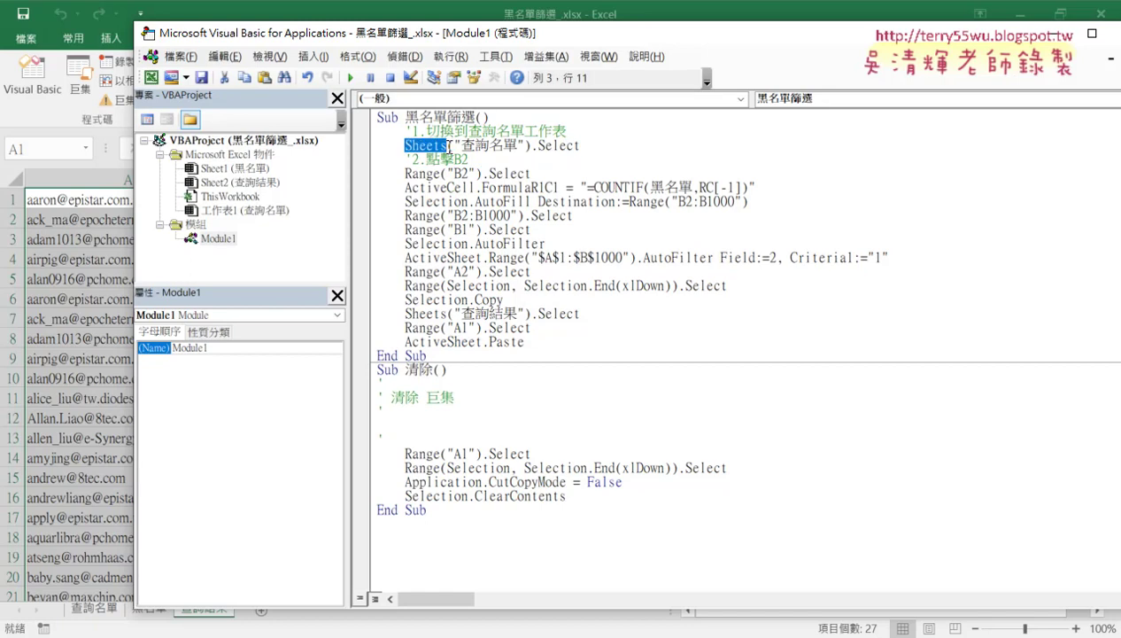
pyautogui.moveTo(404, 173); pyautogui.dragTo(441, 174)
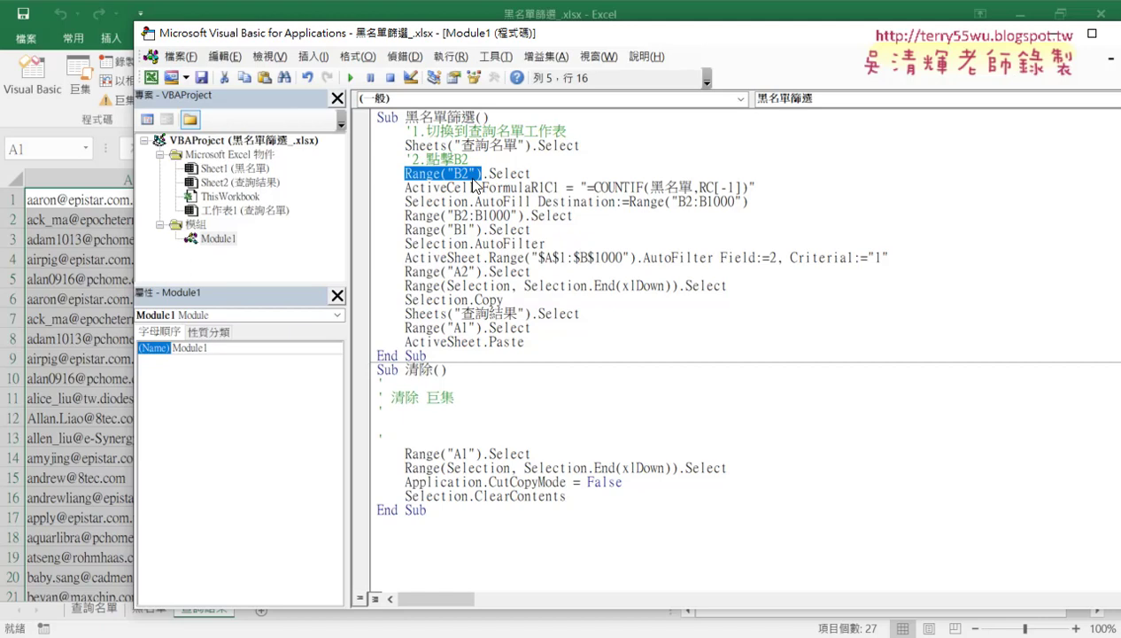
pyautogui.moveTo(530, 173); pyautogui.dragTo(480, 174)
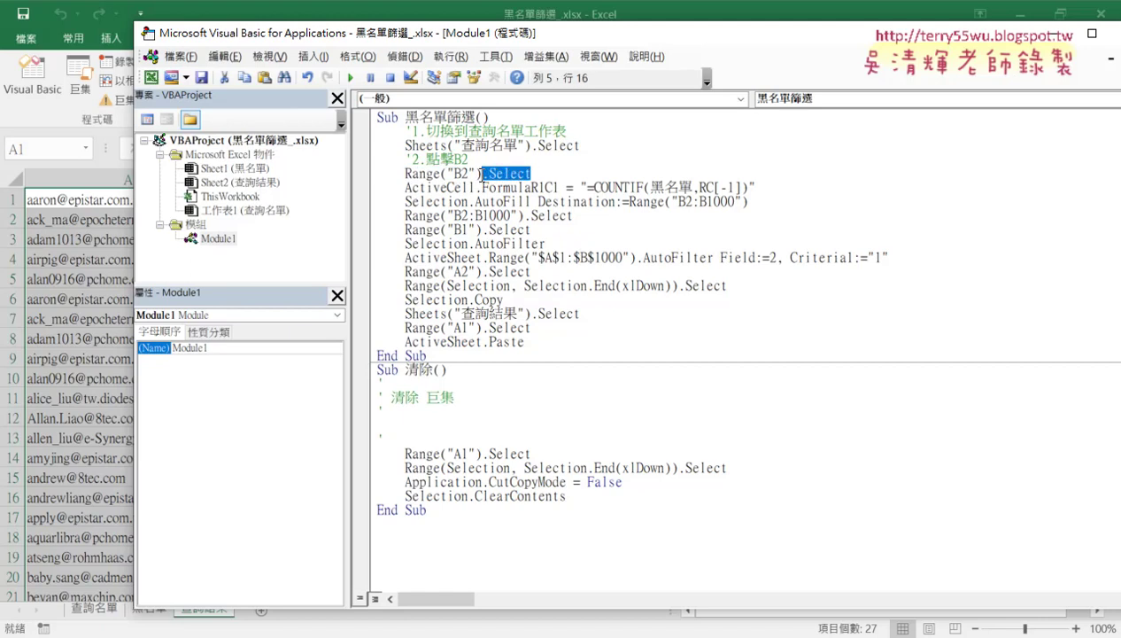
pyautogui.click(504, 189)
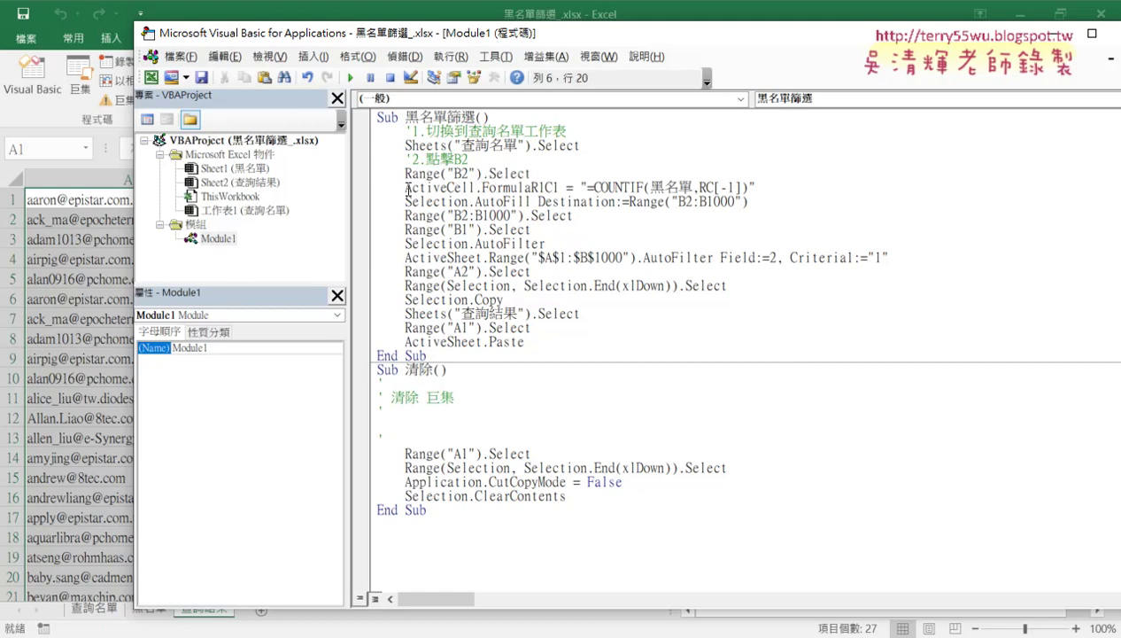
pyautogui.moveTo(407, 188); pyautogui.dragTo(446, 188)
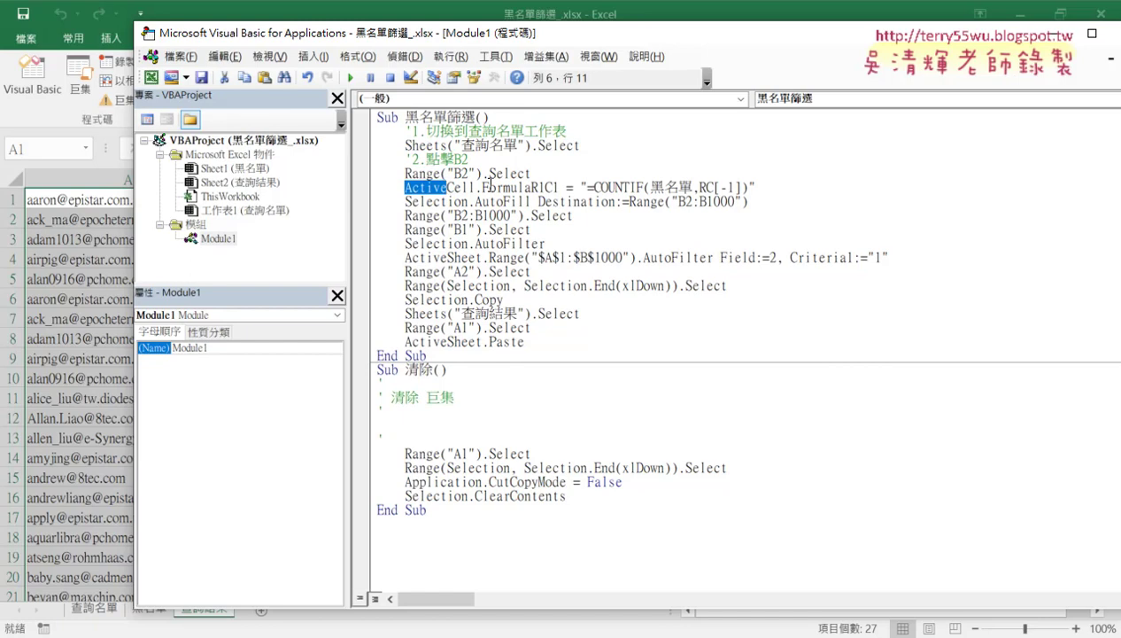
# Step: Add the comment '3. on a new line below Range("B2").Select
pyautogui.moveTo(482, 188); pyautogui.dragTo(748, 188)
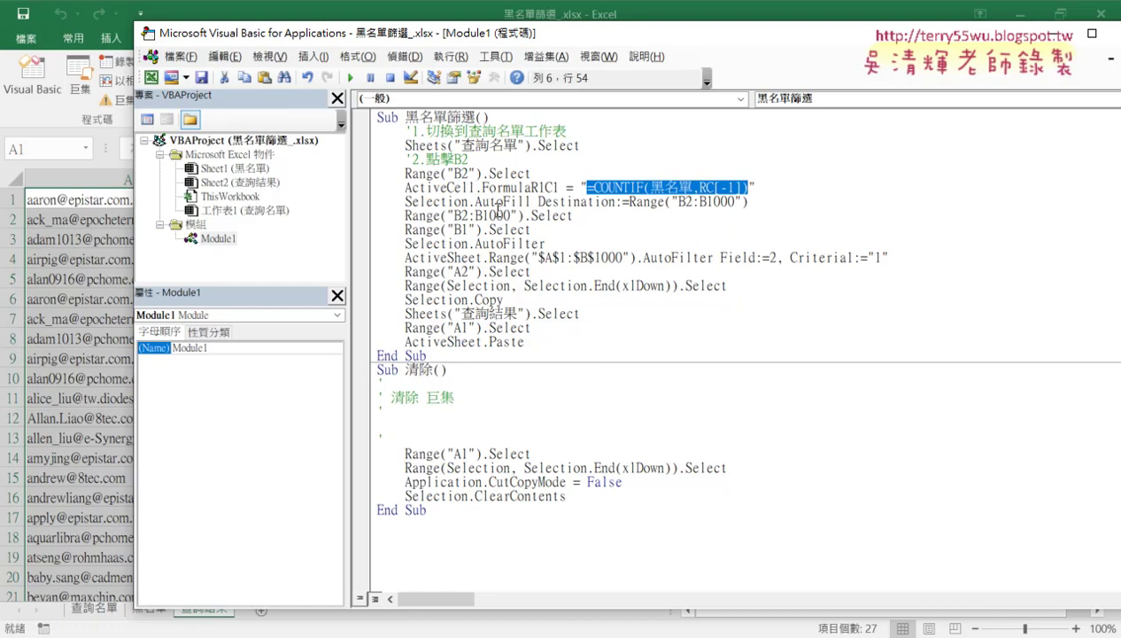
pyautogui.click(554, 173)
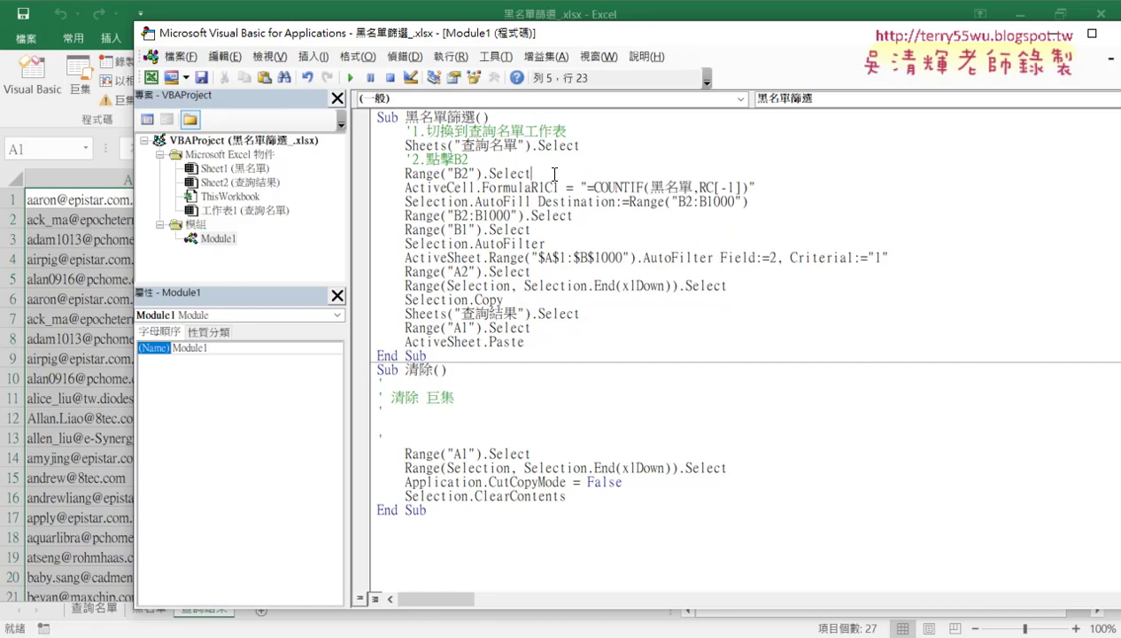
pyautogui.press('Return')
pyautogui.write('h')
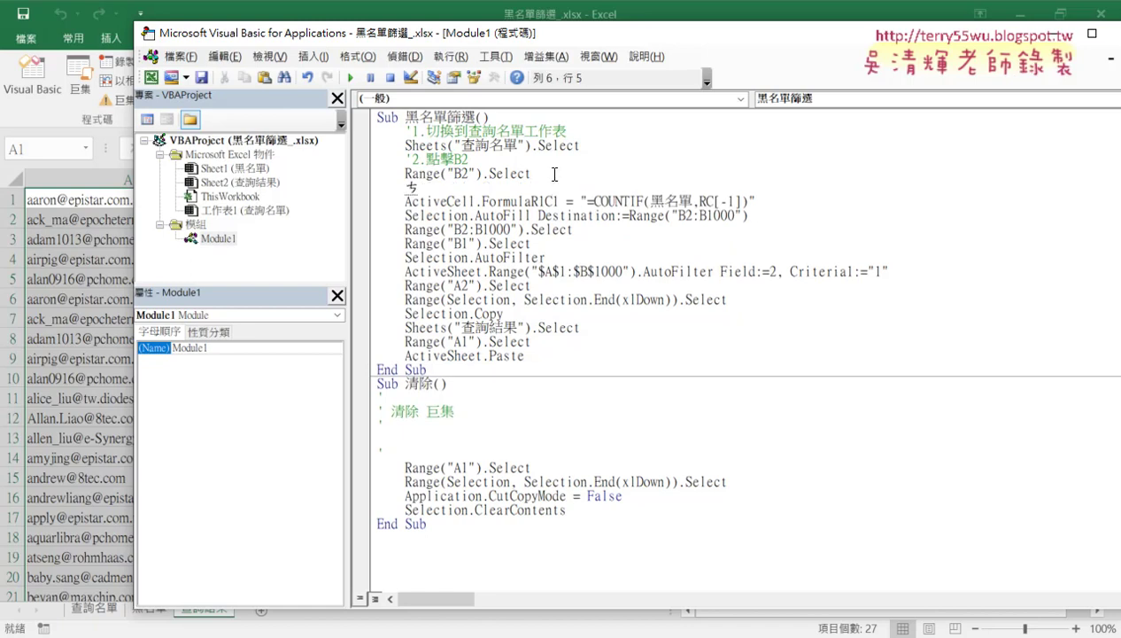
pyautogui.press('BackSpace')
pyautogui.write("'3.")
# Step: Add '4. after the COUNTIF formula line and '5. before Range("B1").Select
pyautogui.click(755, 200)
pyautogui.press('Return')
pyautogui.write('4')
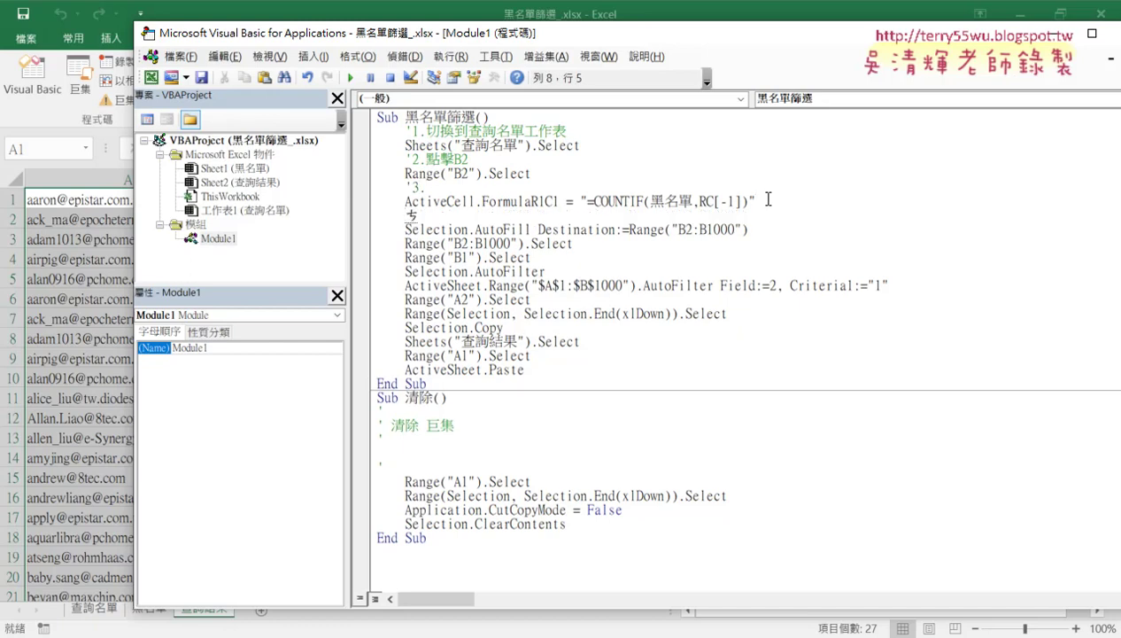
pyautogui.write('.')
pyautogui.write("'")
pyautogui.press('Down')
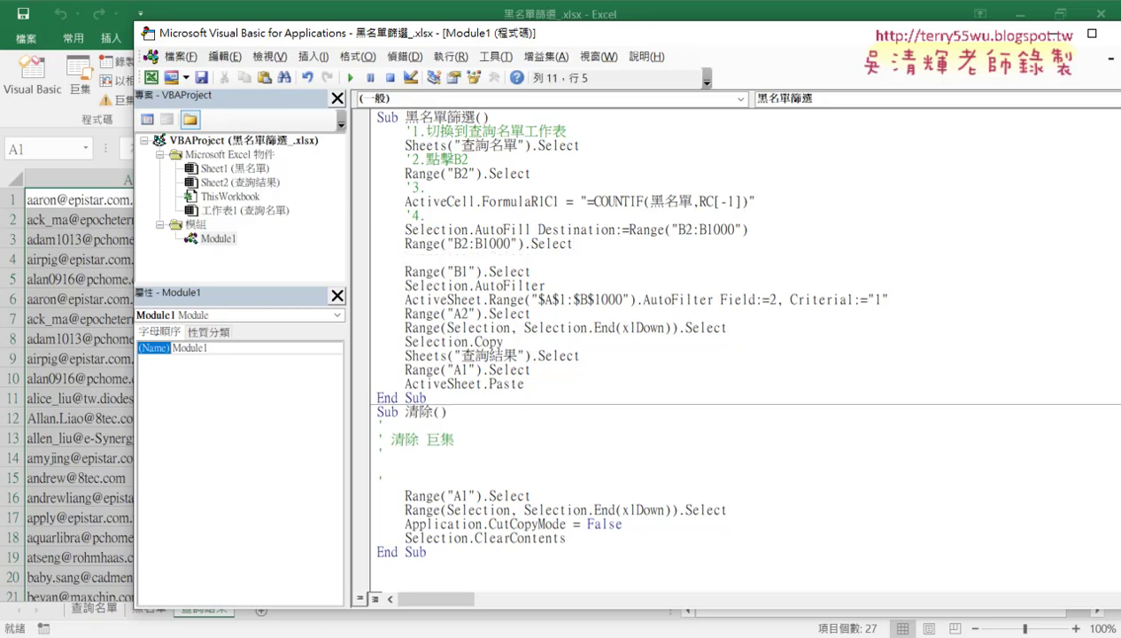
pyautogui.write("'5.")
# Step: Add the comment '6. on a new line after the AutoFilter statement
pyautogui.click(483, 272)
pyautogui.moveTo(643, 299); pyautogui.dragTo(713, 299)
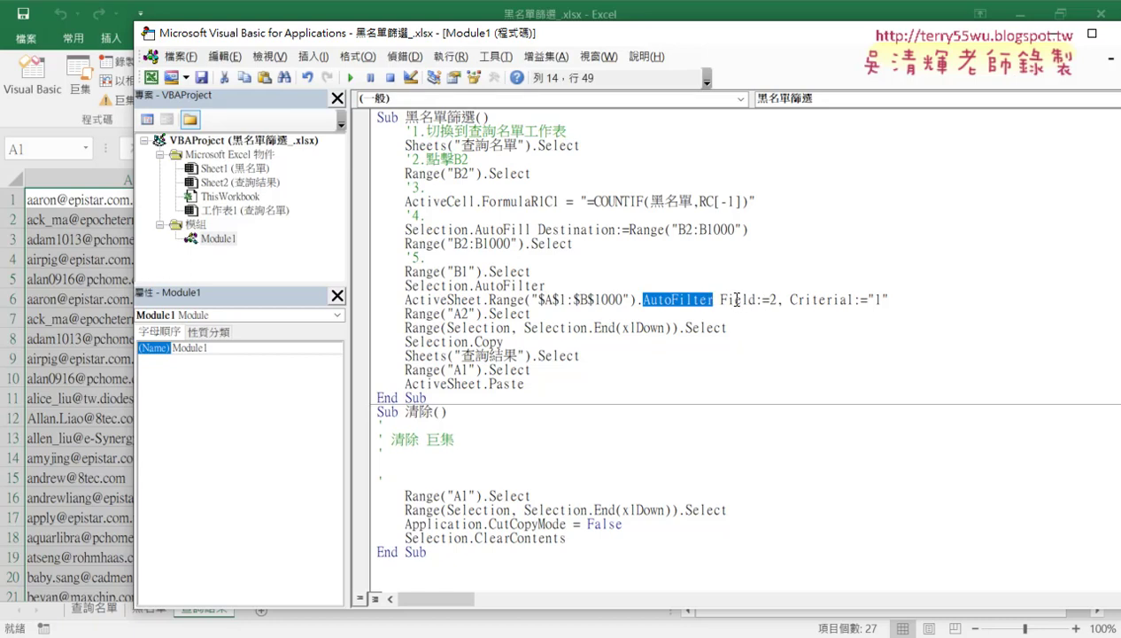
pyautogui.moveTo(843, 300); pyautogui.dragTo(853, 299)
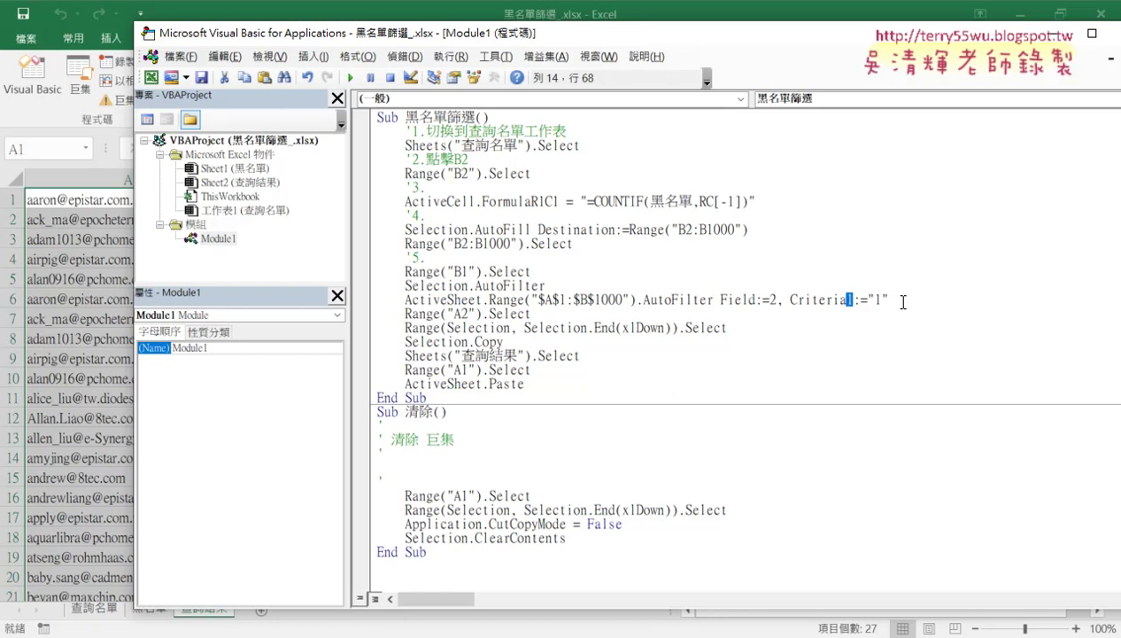
pyautogui.click(903, 302)
pyautogui.press('Return')
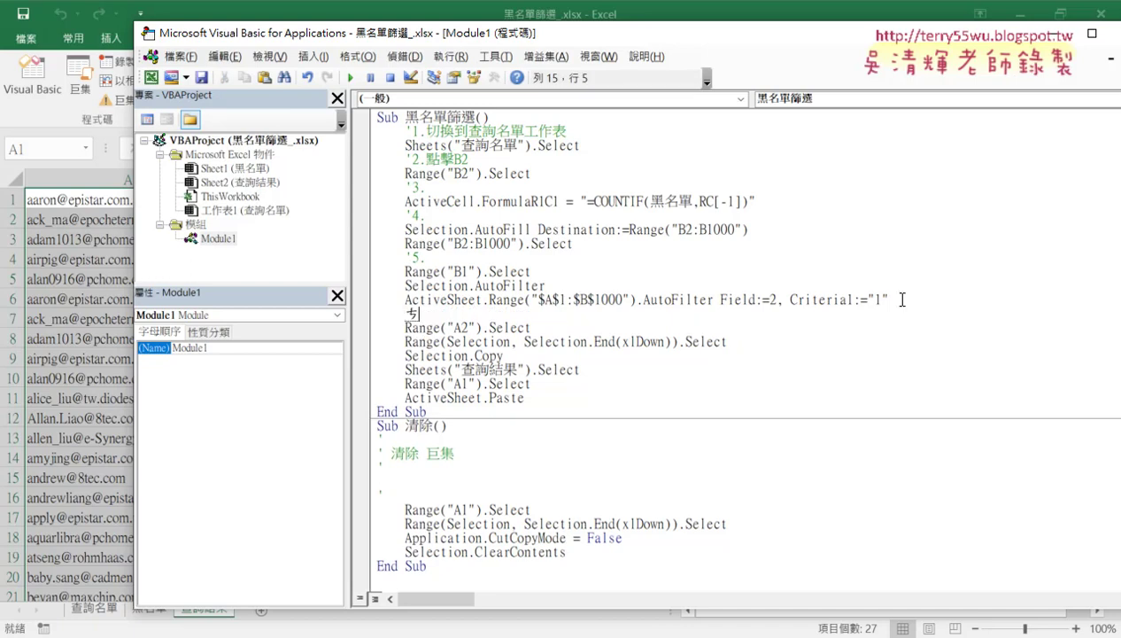
pyautogui.write("'6")
pyautogui.write('.')
# Step: Add '7. after Selection.Copy, above the 查詢結果 paste block, then select the macro body
pyautogui.click(462, 328)
pyautogui.click(511, 355)
pyautogui.press('Return')
pyautogui.write("'")
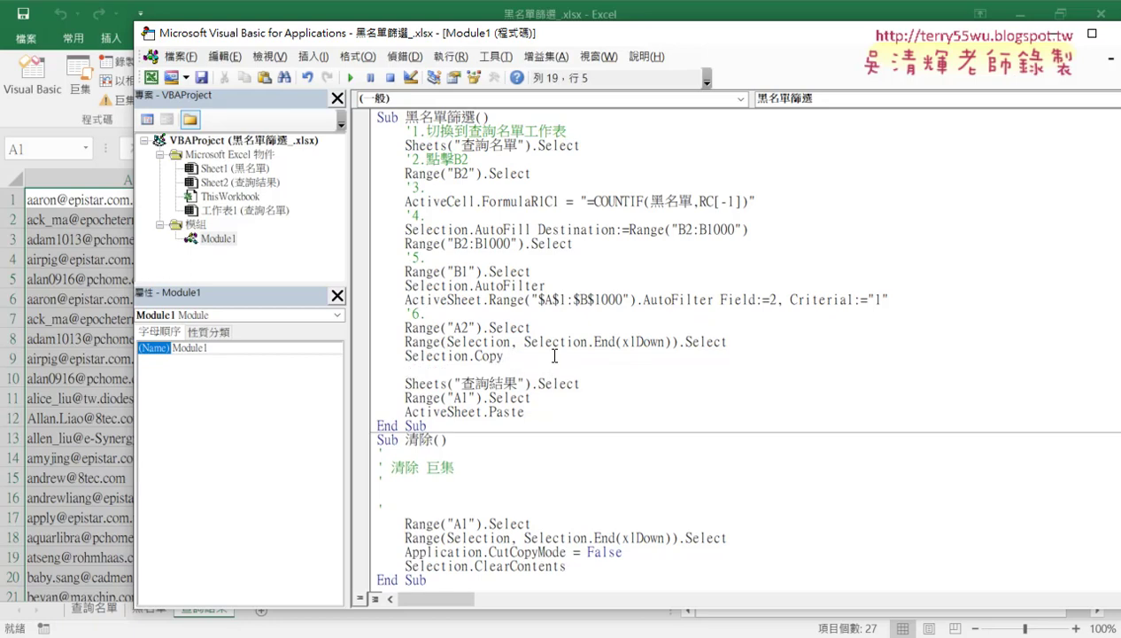
pyautogui.write('7.')
pyautogui.click(476, 386)
pyautogui.click(458, 397)
pyautogui.moveTo(525, 412); pyautogui.dragTo(329, 131)
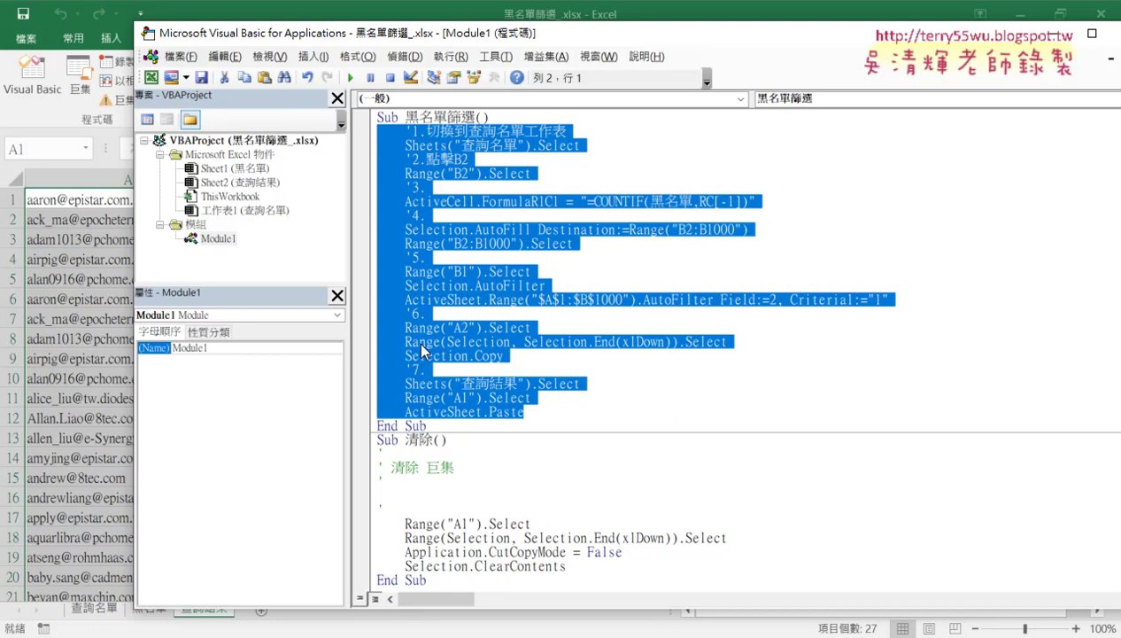
# Step: Delete the old comments in 清除, then add '1. at the top and '2. after Range("A1").Select
pyautogui.scroll(-1, 421, 348)
pyautogui.moveTo(407, 491); pyautogui.dragTo(367, 440)
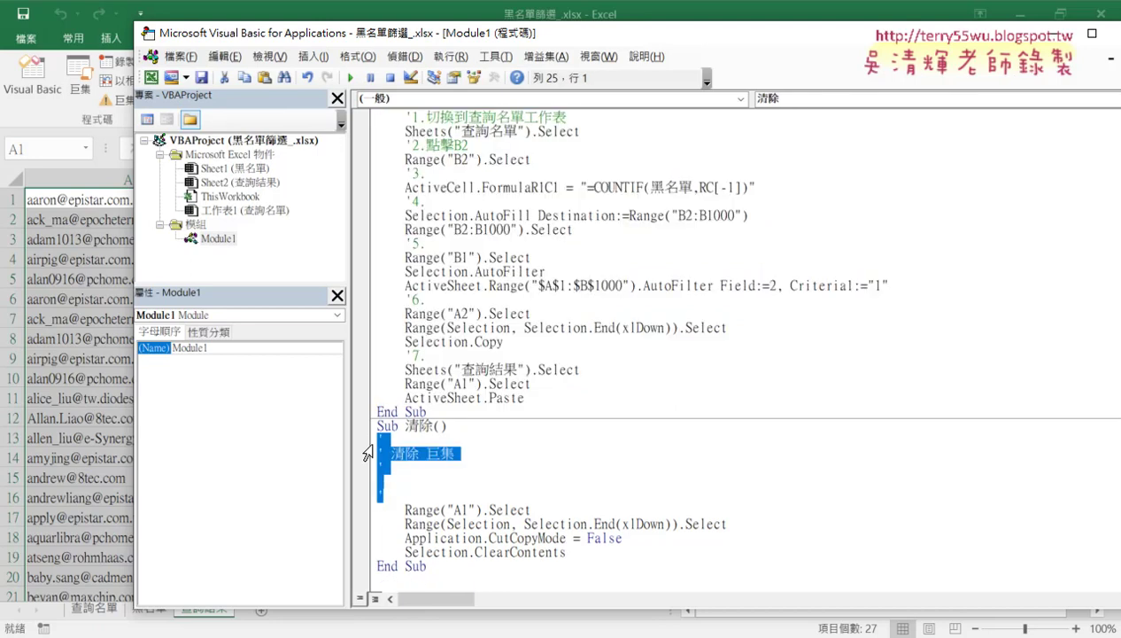
pyautogui.press('Delete')
pyautogui.press('Tab')
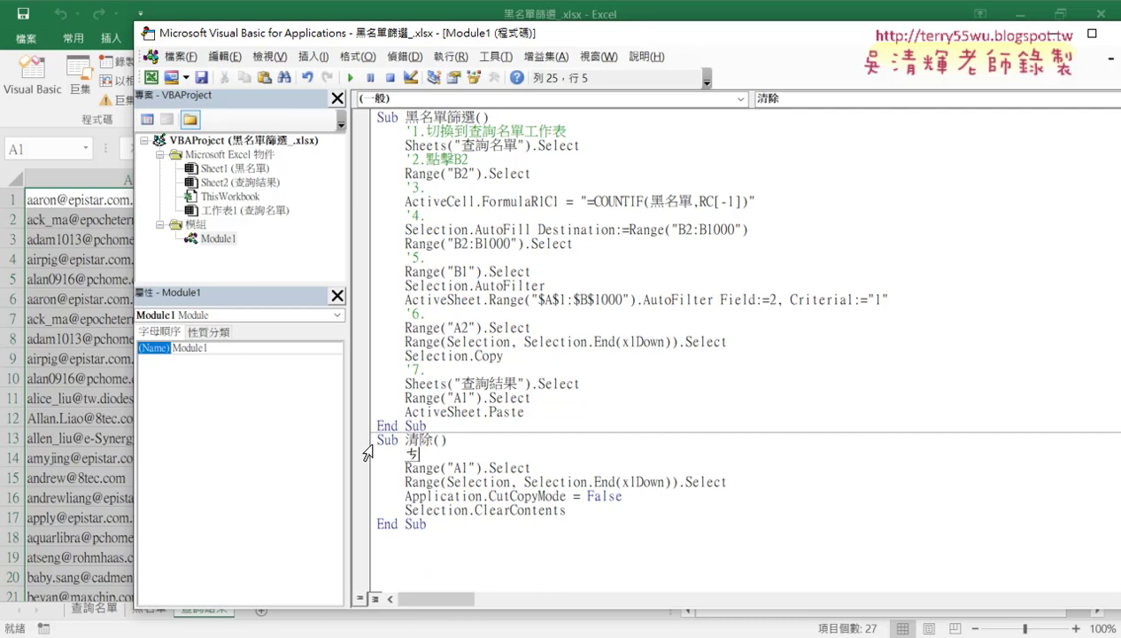
pyautogui.write("'1.")
pyautogui.press('Down')
pyautogui.press('End')
pyautogui.press('Return')
pyautogui.write("'")
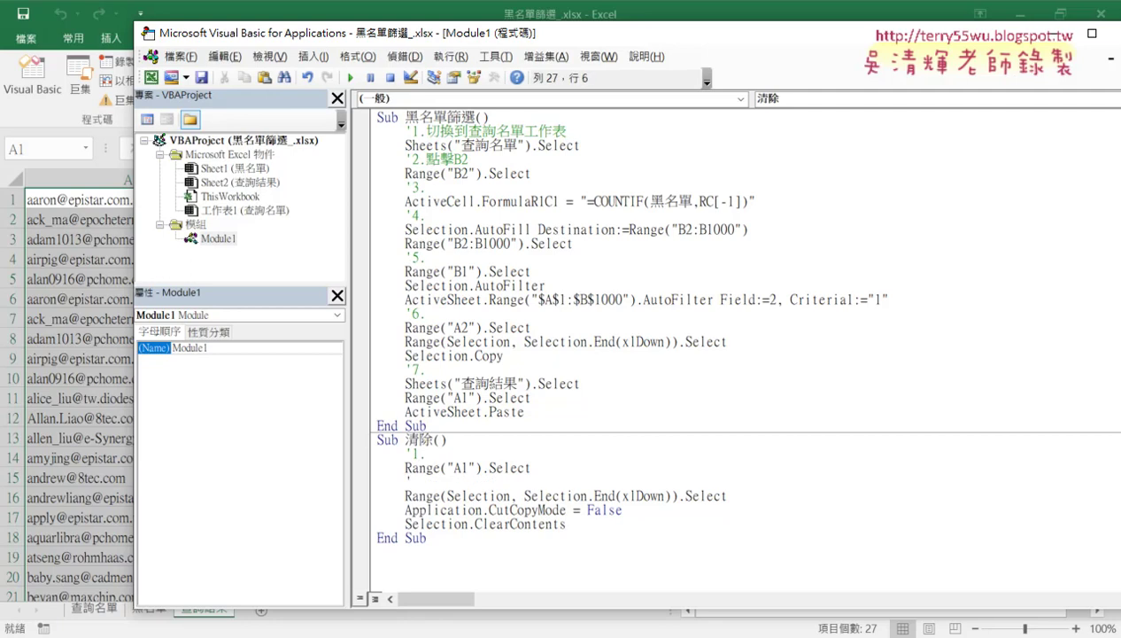
pyautogui.write('2.')
# Step: Add '3. above Selection.ClearContents, then go back to the step 5 and 6 comments
pyautogui.press('Down')
pyautogui.press('Right')
pyautogui.press('Right')
pyautogui.press('Right')
pyautogui.press('Right')
pyautogui.press('Right')
pyautogui.press('Right')
pyautogui.press('Right')
pyautogui.press('Right')
pyautogui.press('Right')
pyautogui.press('Right')
pyautogui.press('Right')
pyautogui.press('Right')
pyautogui.press('Right')
pyautogui.press('Right')
pyautogui.press('Down')
pyautogui.press('Return')
pyautogui.write("'")
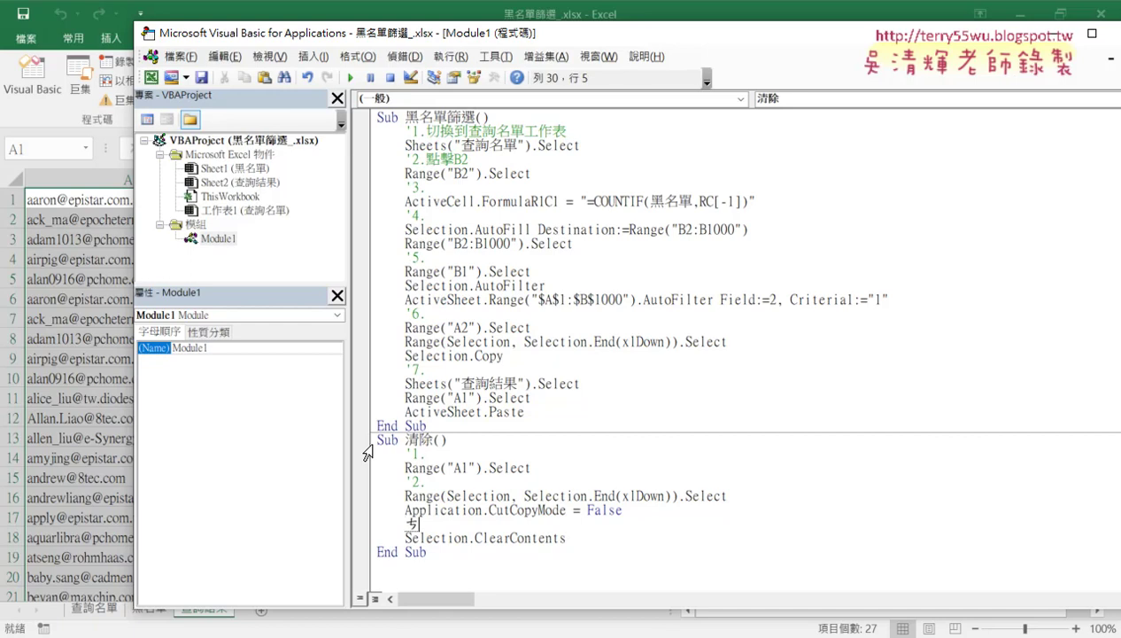
pyautogui.write('3.')
pyautogui.press('Down')
pyautogui.moveTo(474, 538); pyautogui.dragTo(566, 538)
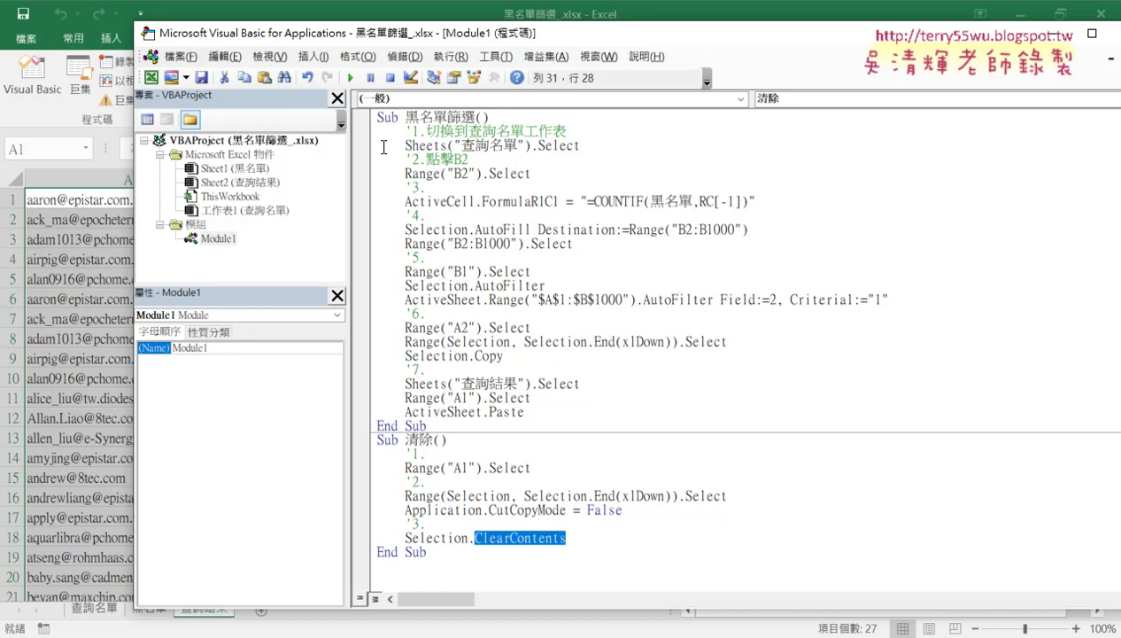
pyautogui.click(428, 216)
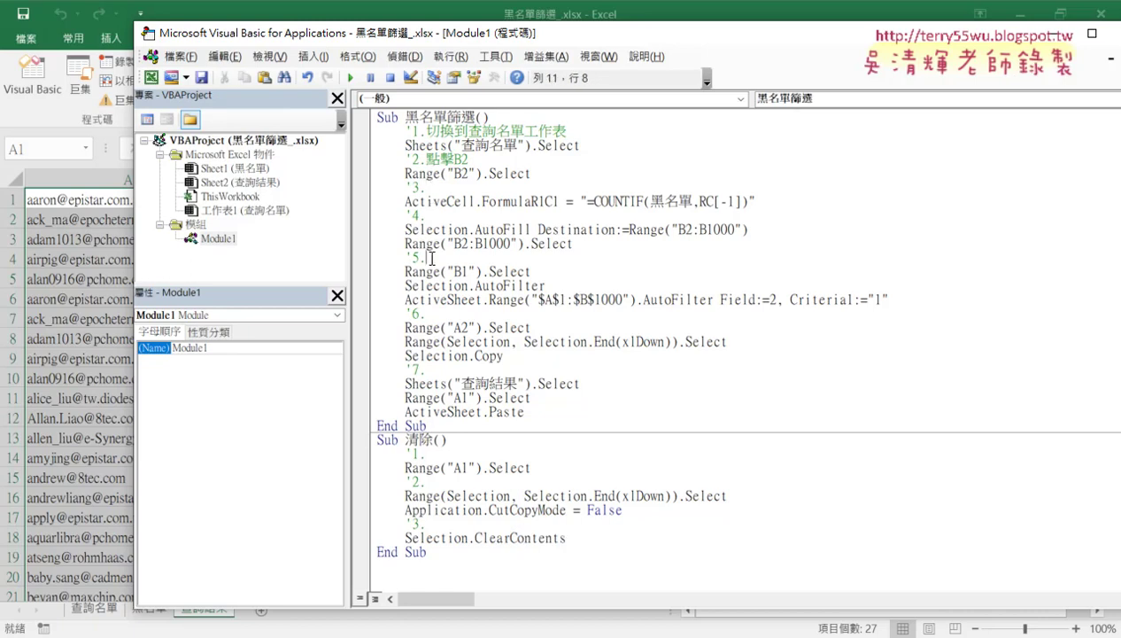
pyautogui.click(428, 314)
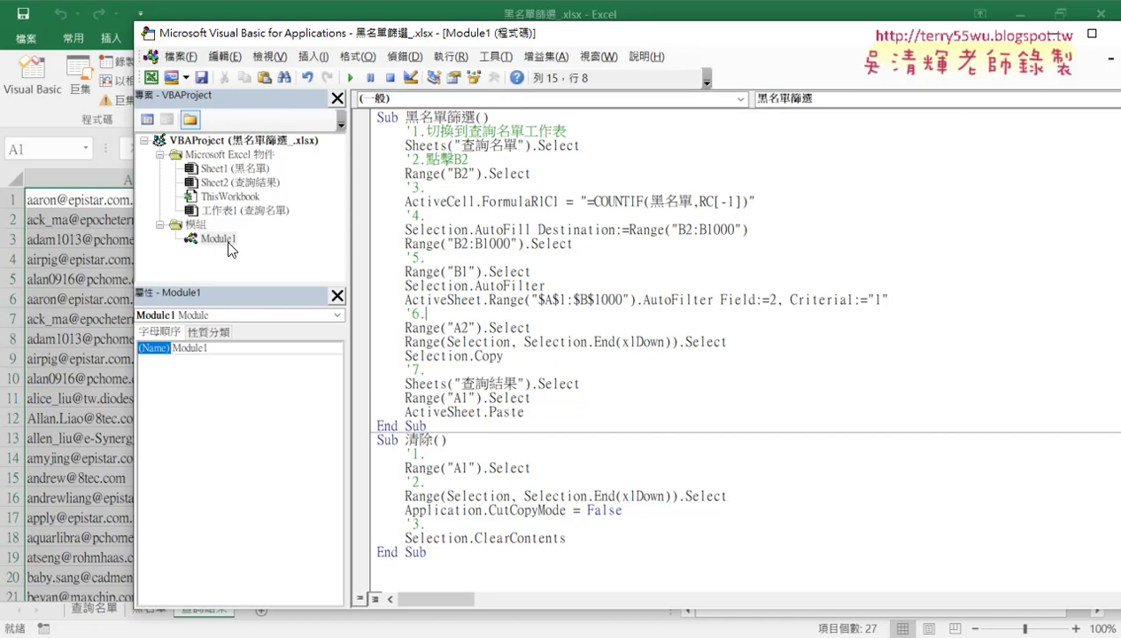
# Step: Back in the workbook, clear and run the blacklist filter twice on 查詢結果
pyautogui.click(91, 344)
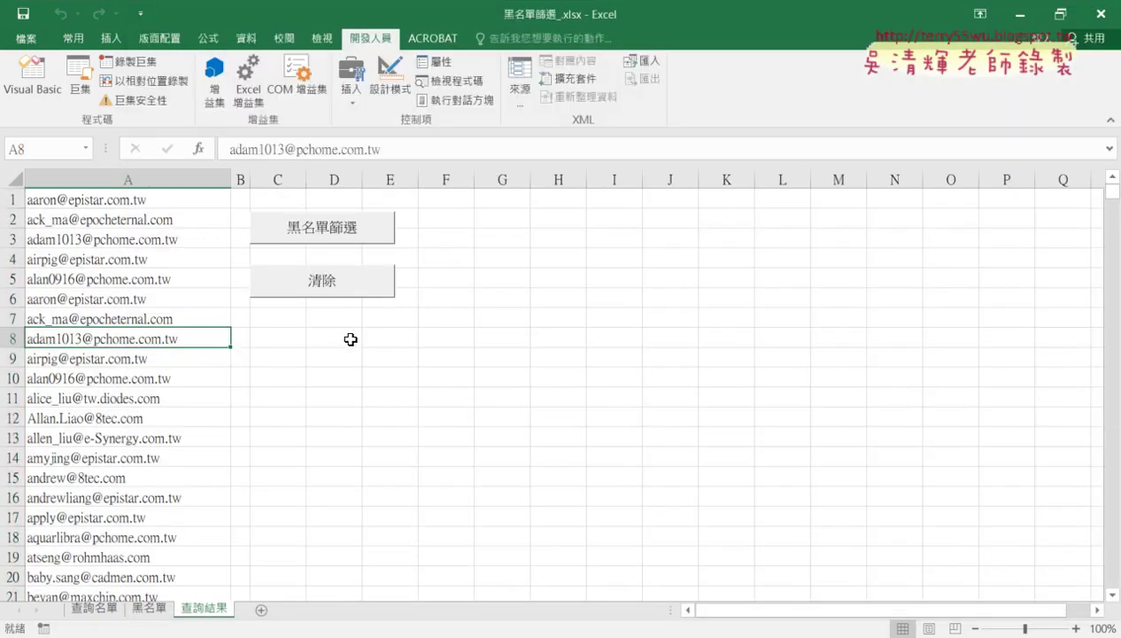
pyautogui.click(337, 291)
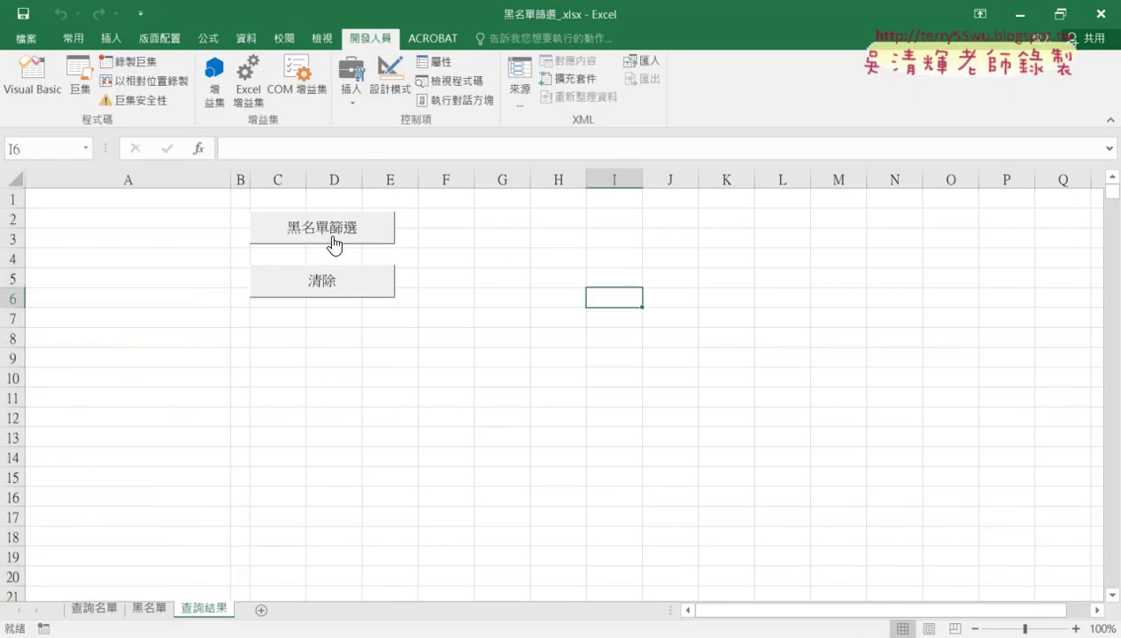
pyautogui.click(328, 238)
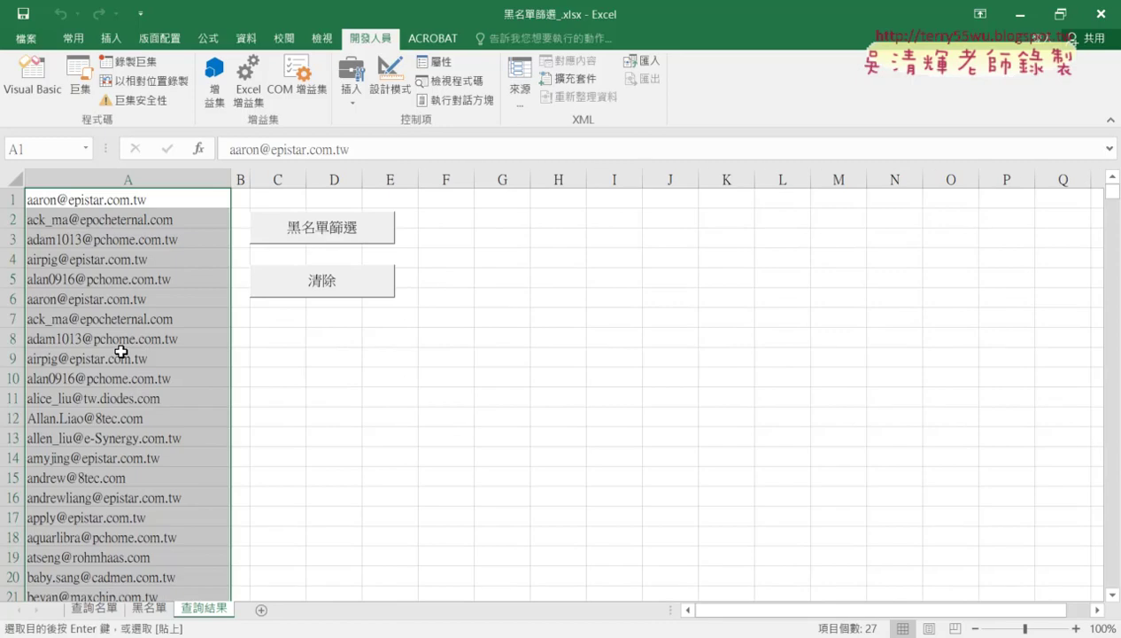
pyautogui.click(346, 286)
pyautogui.click(344, 226)
# Step: Check 查詢名單, return to 查詢結果 to clear and rerun the filter, then reopen the Visual Basic editor
pyautogui.click(95, 610)
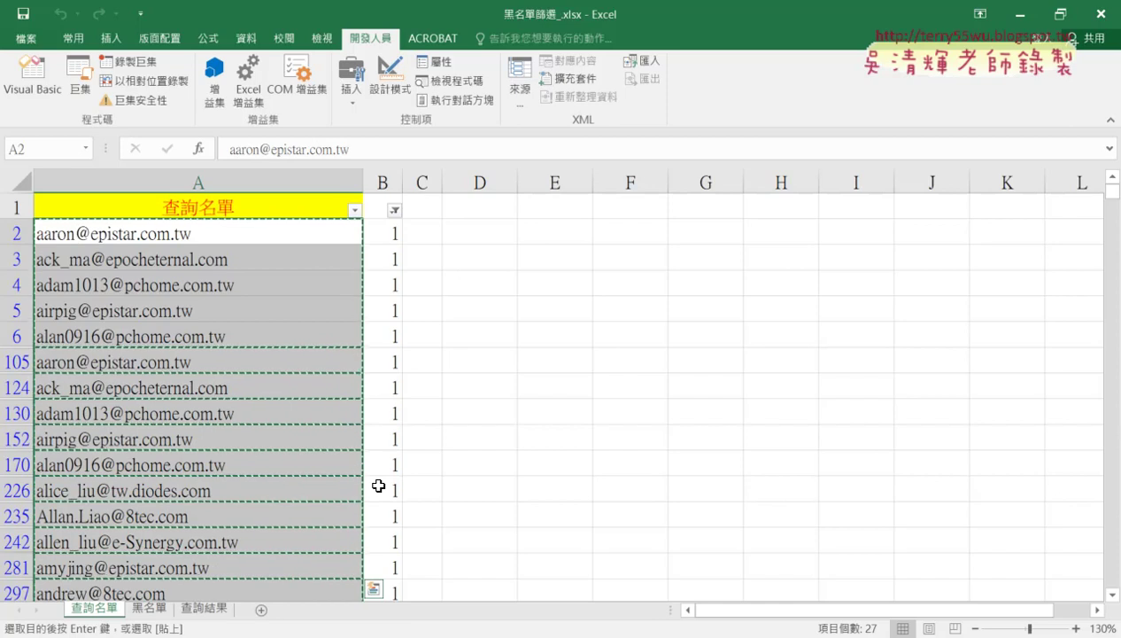
pyautogui.click(211, 610)
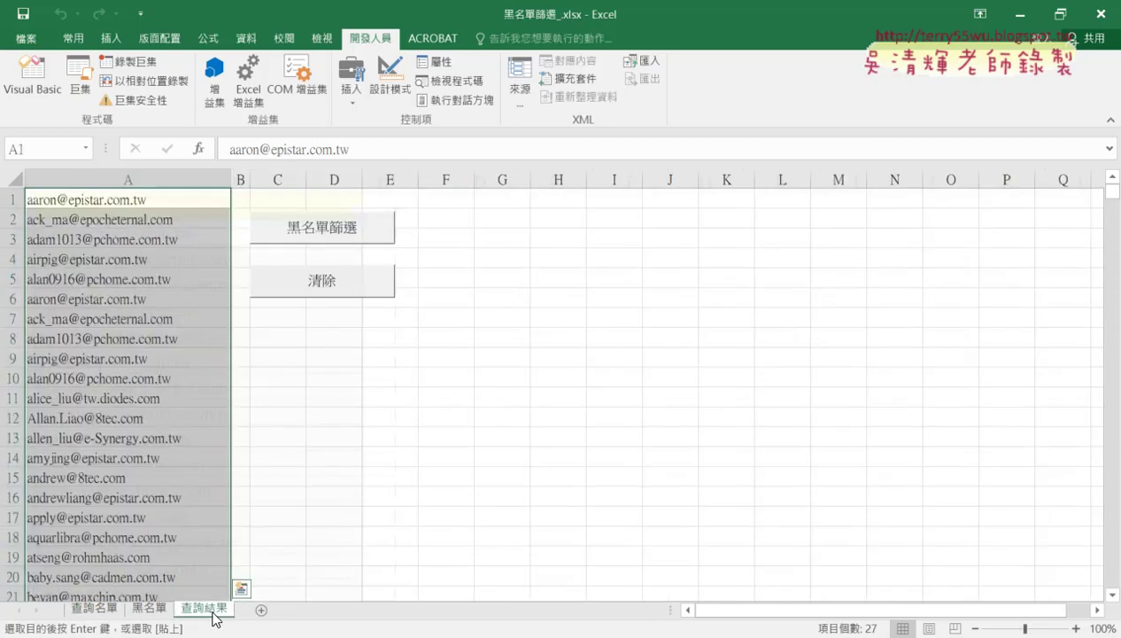
pyautogui.click(341, 300)
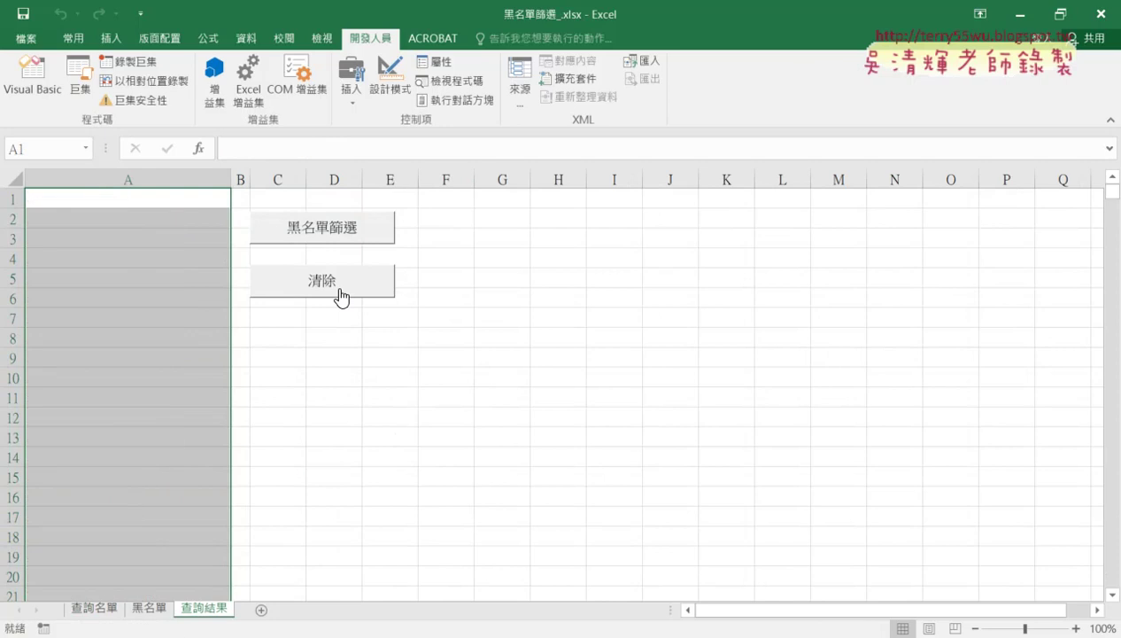
pyautogui.click(355, 234)
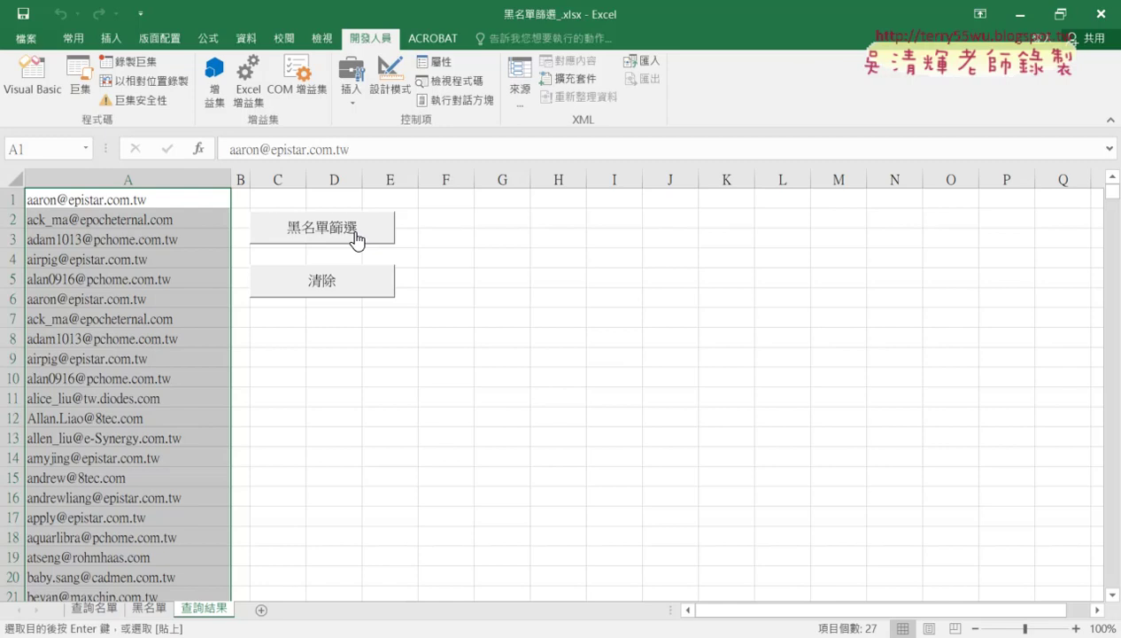
pyautogui.click(36, 88)
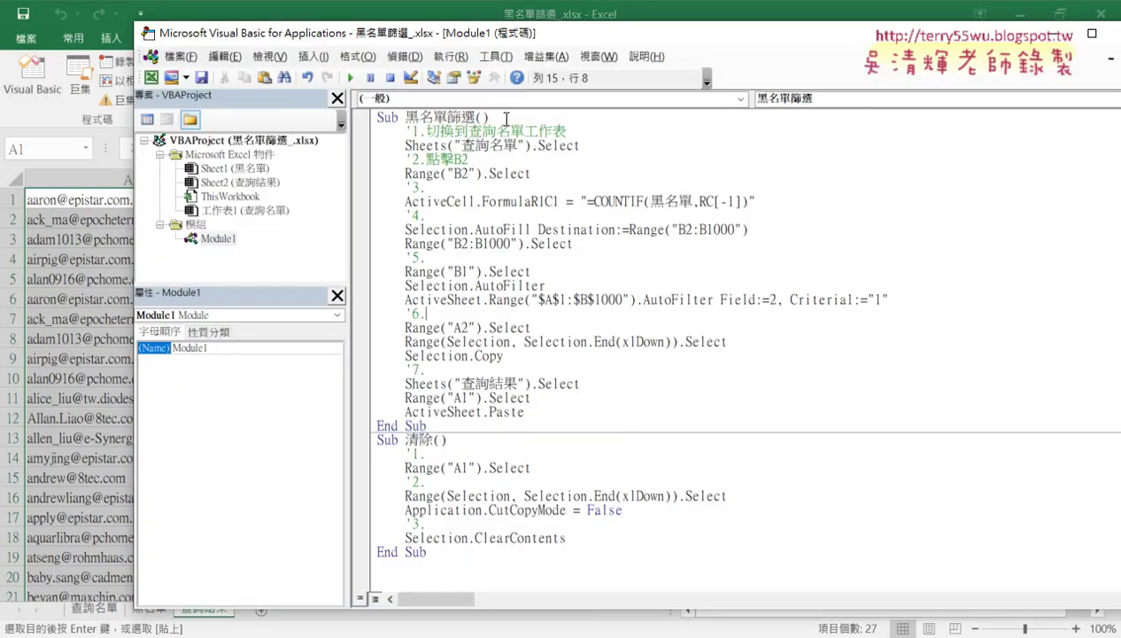
# Step: Insert an indented line reading application right below Sub 黑名單篩選() and highlight it briefly
pyautogui.click(503, 117)
pyautogui.press('Return')
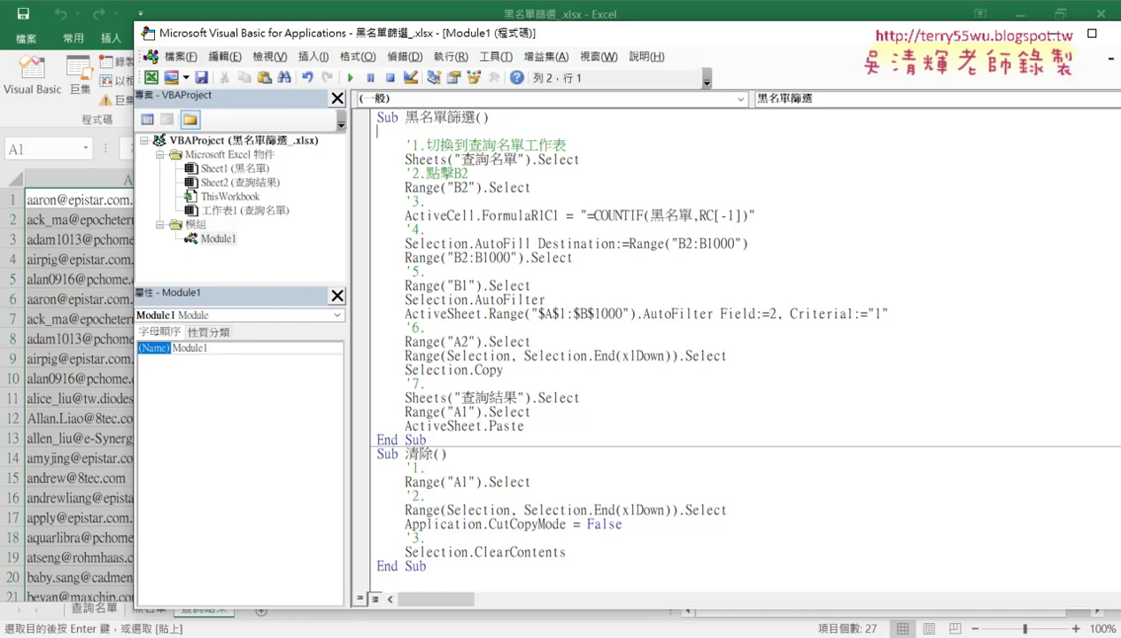
pyautogui.press('Tab')
pyautogui.write('a')
pyautogui.write('pp')
pyautogui.write('licat')
pyautogui.write('io')
pyautogui.write('n')
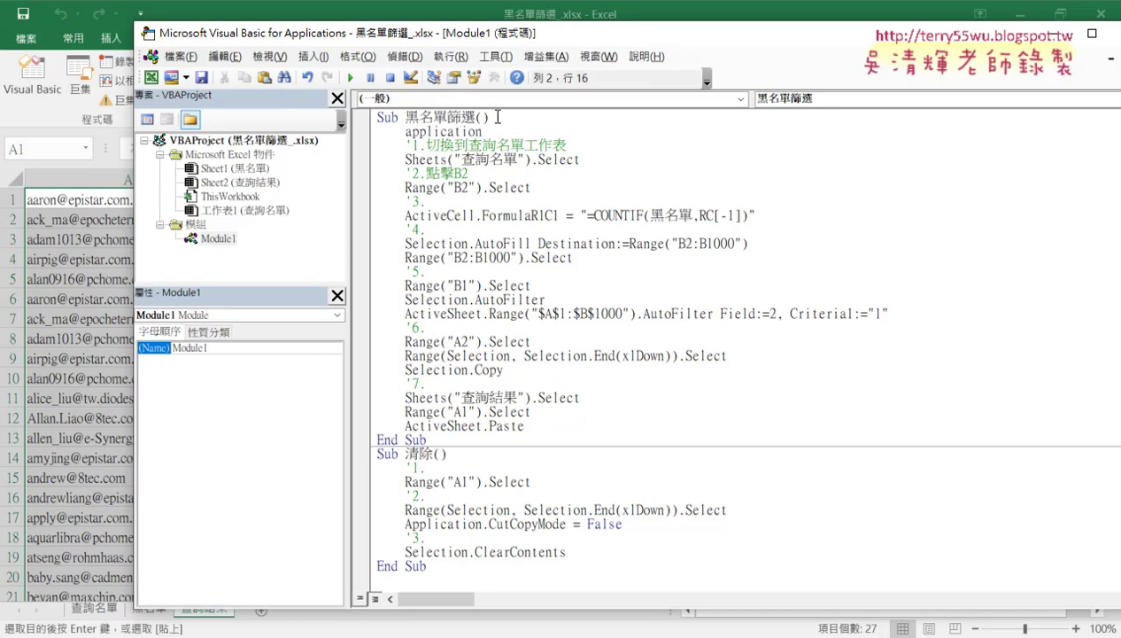
pyautogui.moveTo(405, 131); pyautogui.dragTo(484, 131)
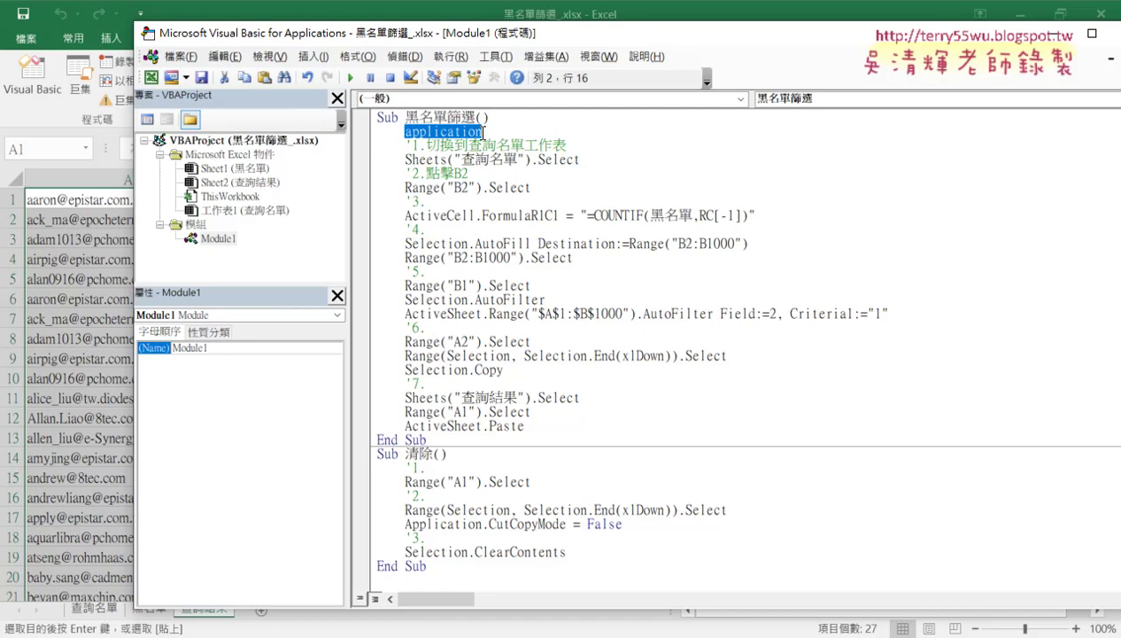
pyautogui.click(487, 131)
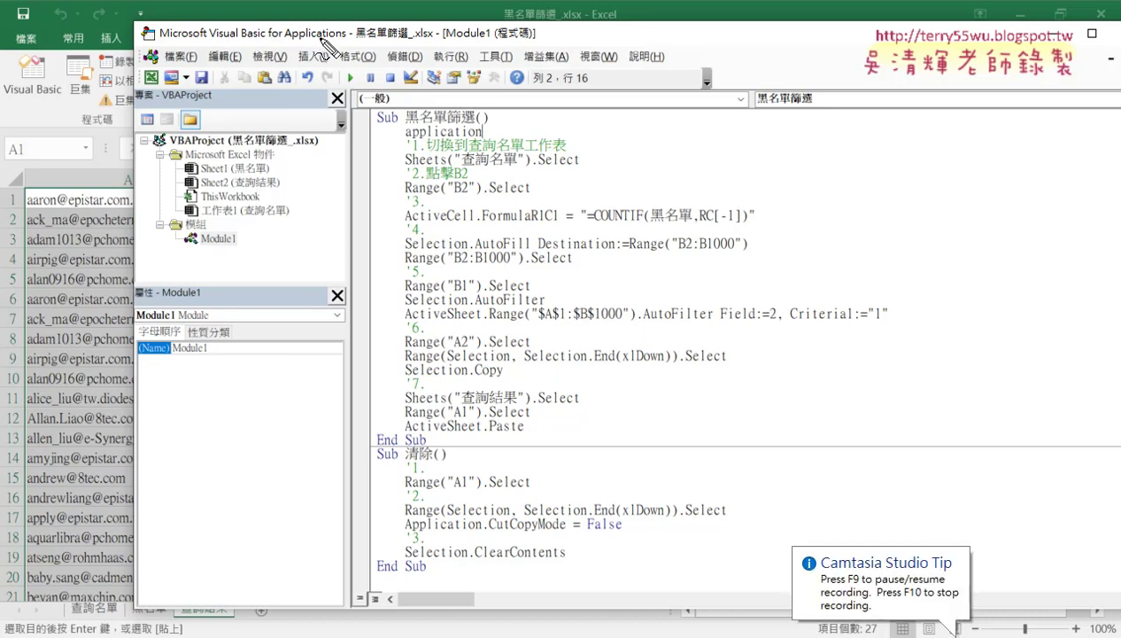
# Step: Underline the Visual Basic for Applications title and the word application, then clear the annotations
pyautogui.moveTo(285, 40); pyautogui.dragTo(346, 39)
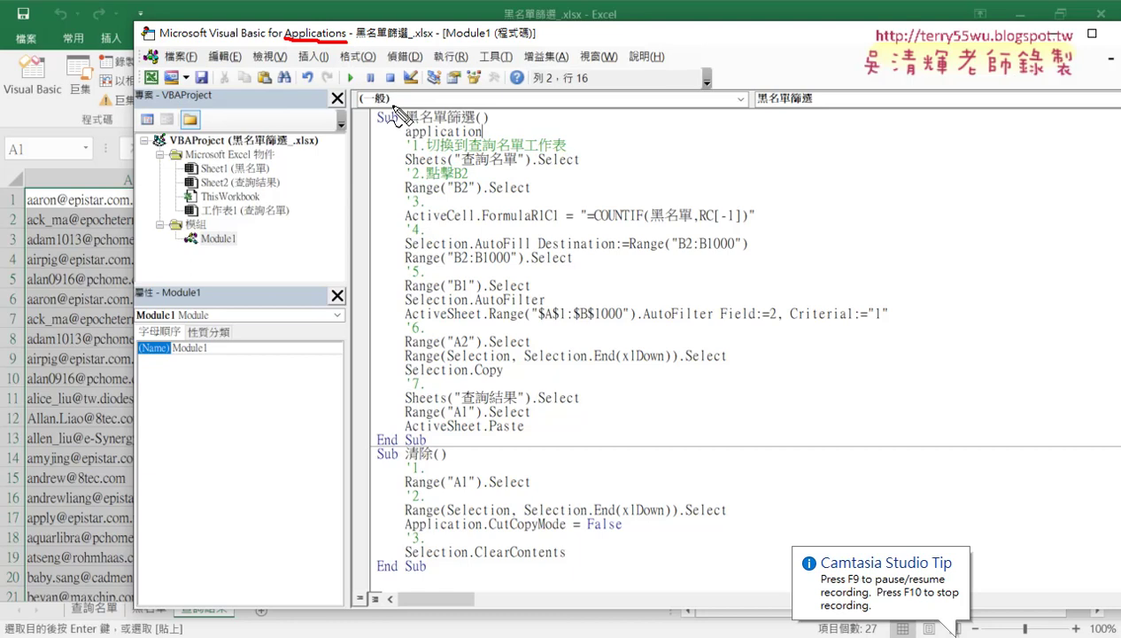
pyautogui.moveTo(404, 137); pyautogui.dragTo(484, 137)
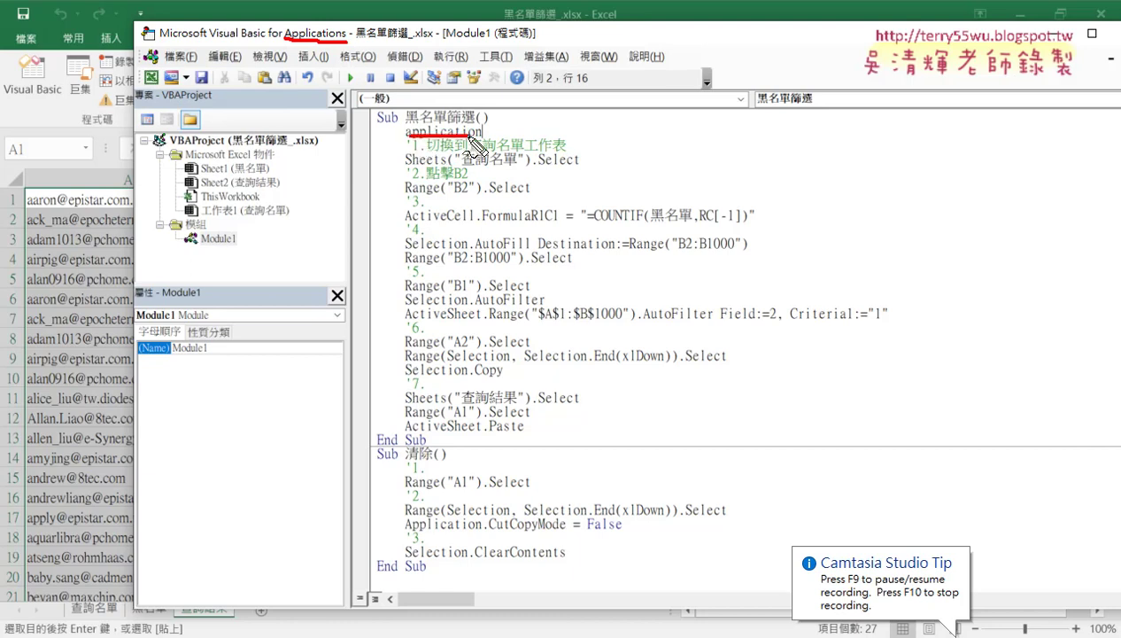
pyautogui.press('Escape')
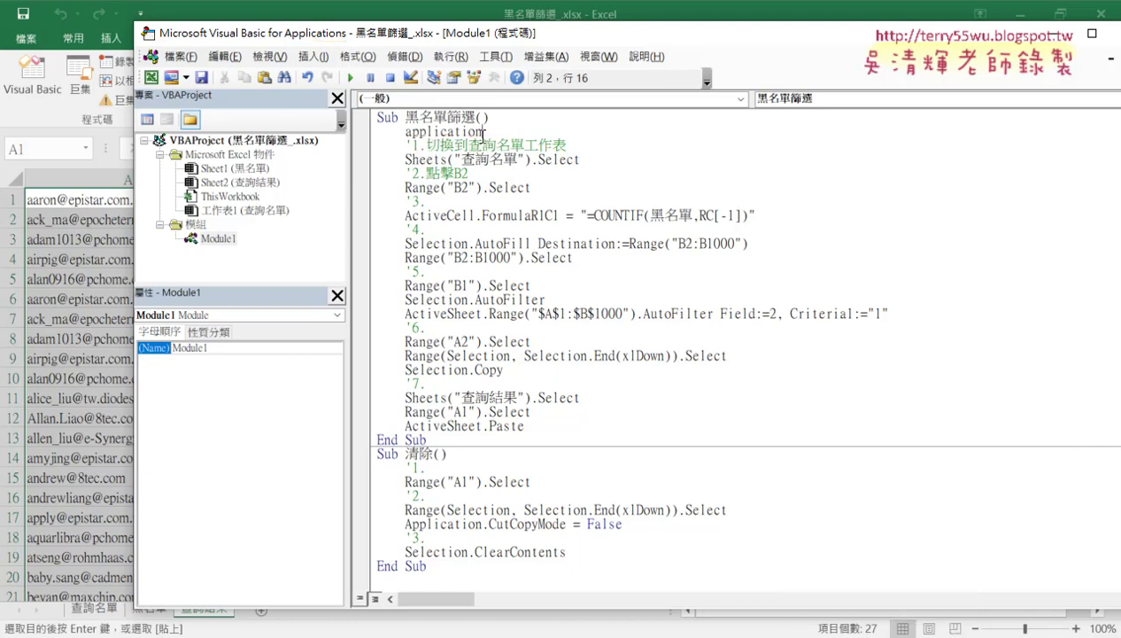
# Step: Complete the line as Application.ScreenUpdating = False using IntelliSense suggestions
pyautogui.write('.')
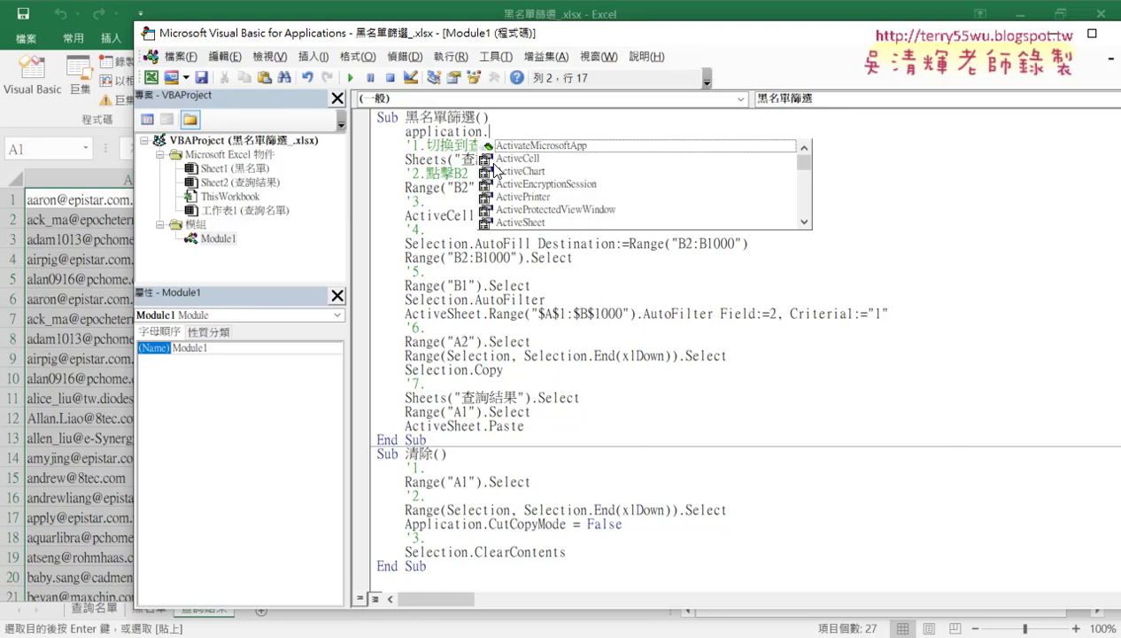
pyautogui.write('s')
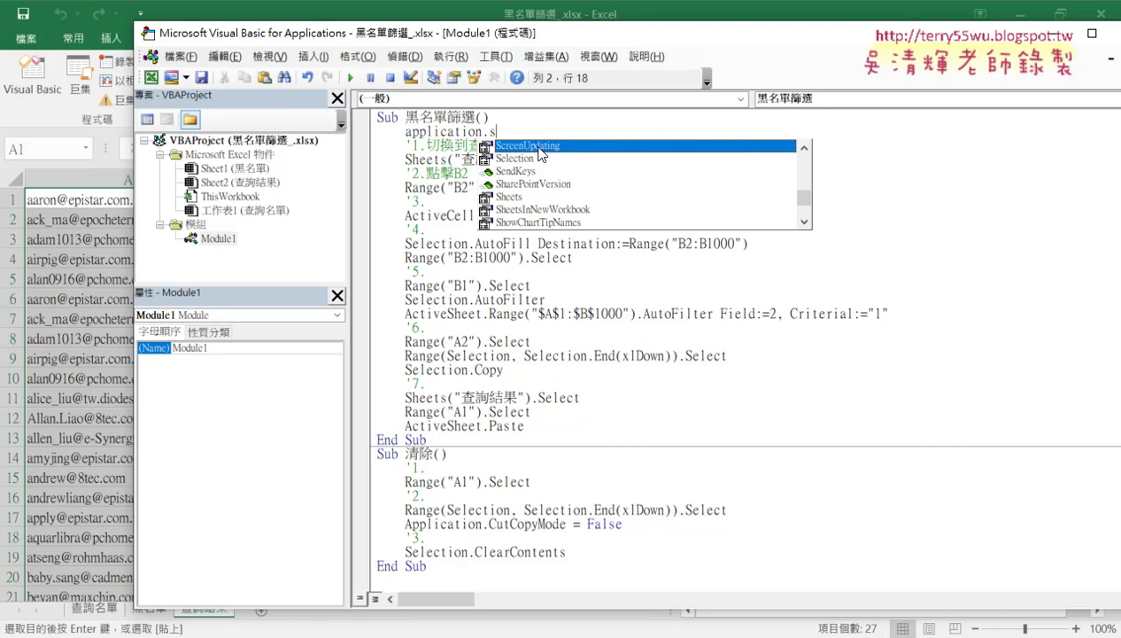
pyautogui.doubleClick(539, 145)
pyautogui.write('=')
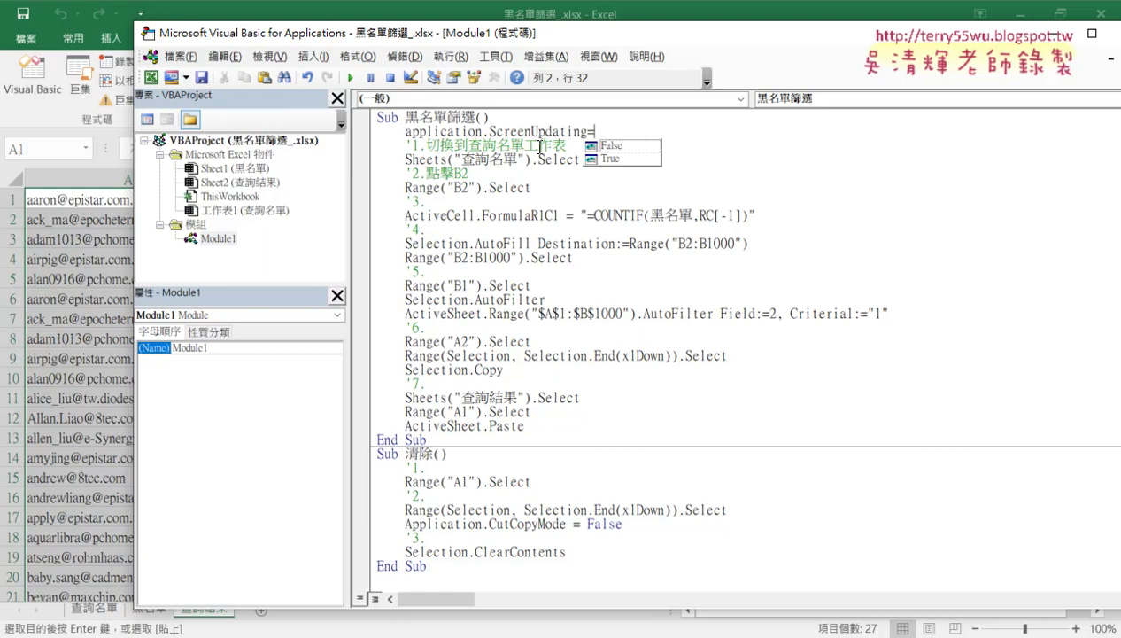
pyautogui.press('Down')
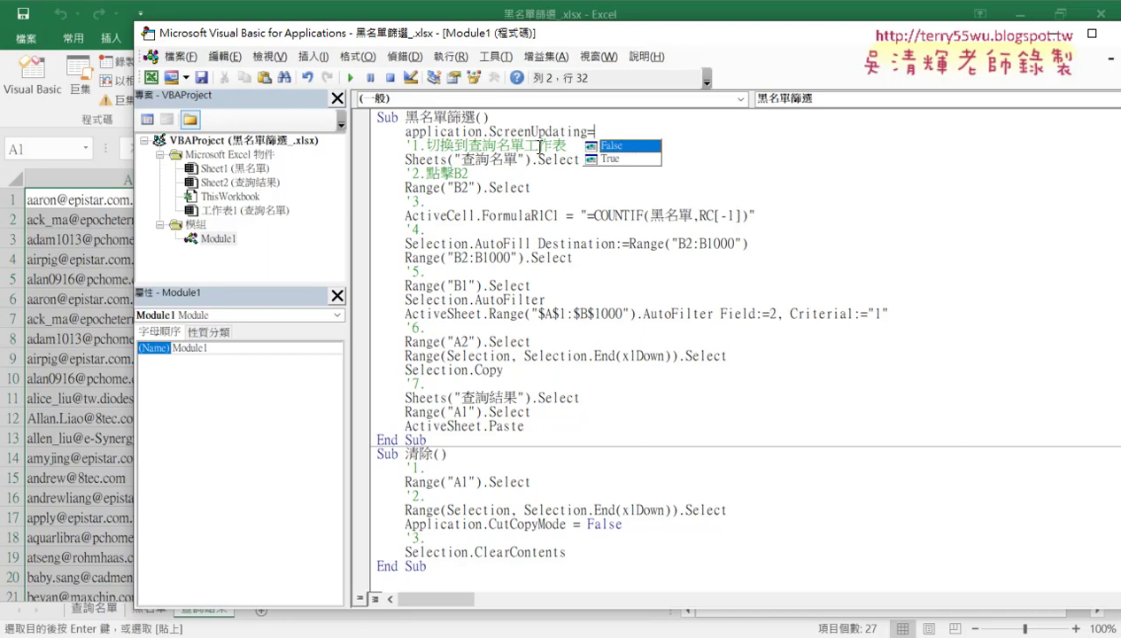
pyautogui.press('Down')
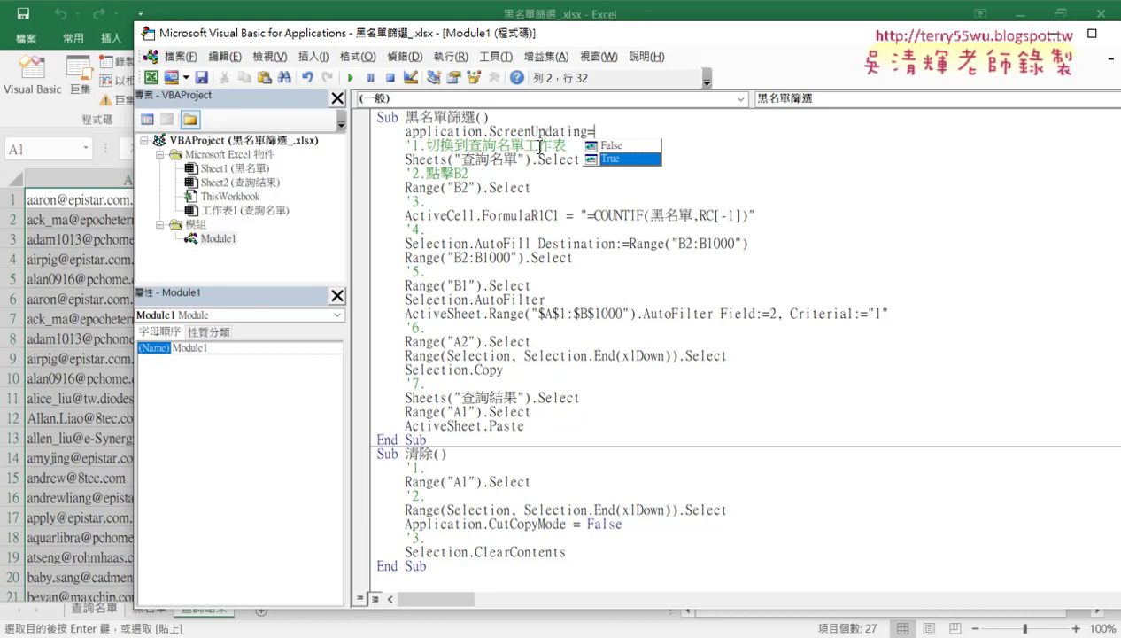
pyautogui.press('Up')
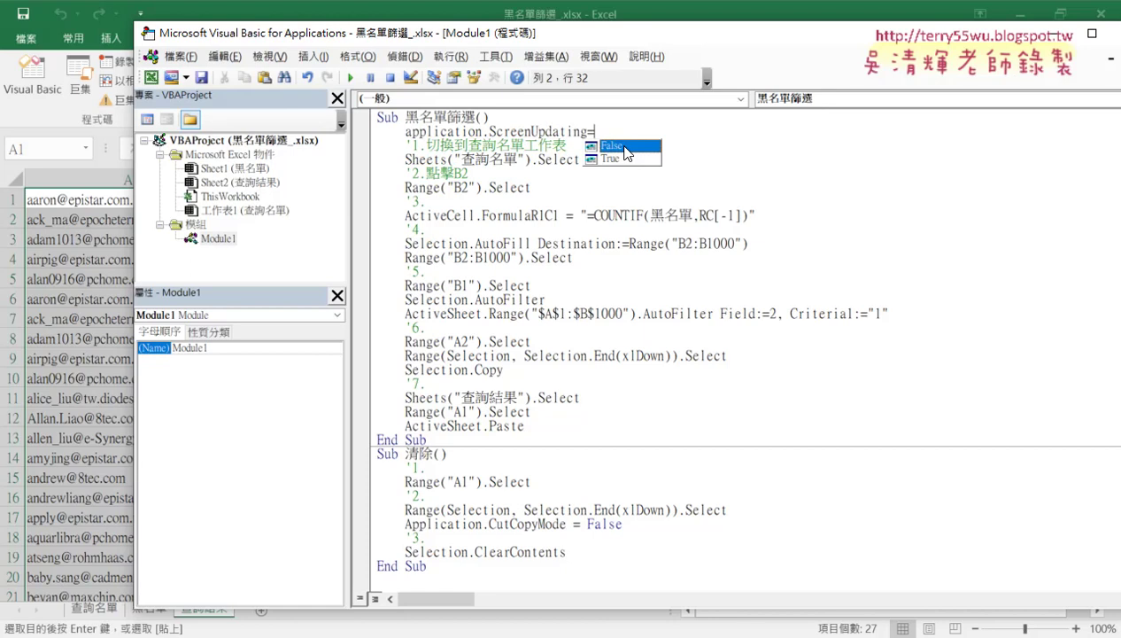
pyautogui.doubleClick(615, 147)
pyautogui.click(565, 328)
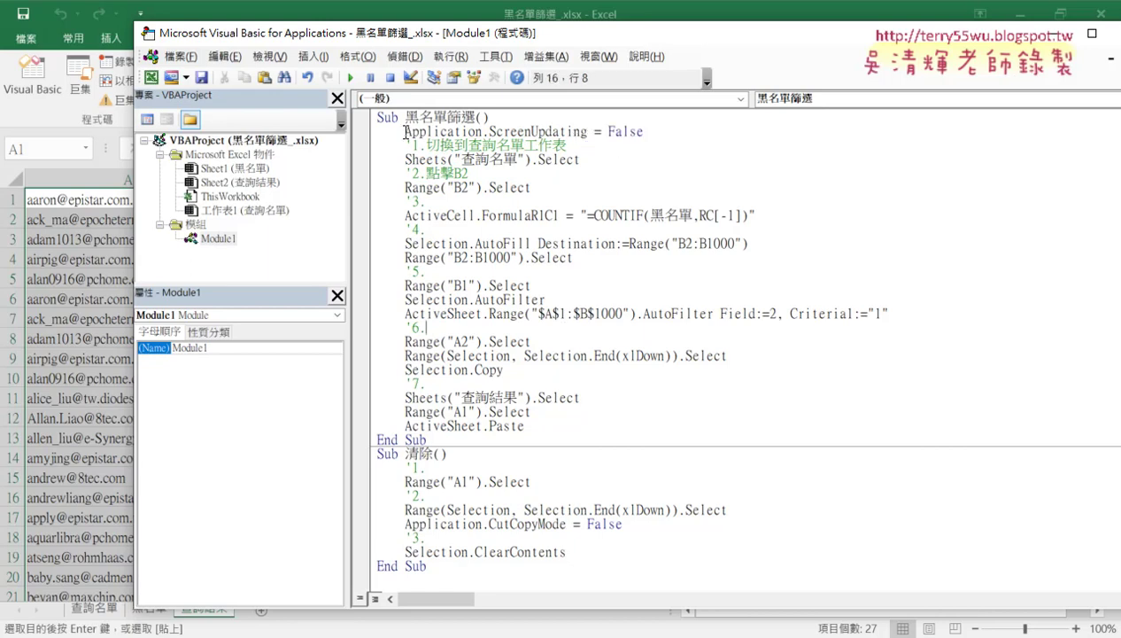
# Step: Point out Application and ScreenUpdating in the code, then return to the 查詢結果 sheet
pyautogui.moveTo(404, 131); pyautogui.dragTo(483, 131)
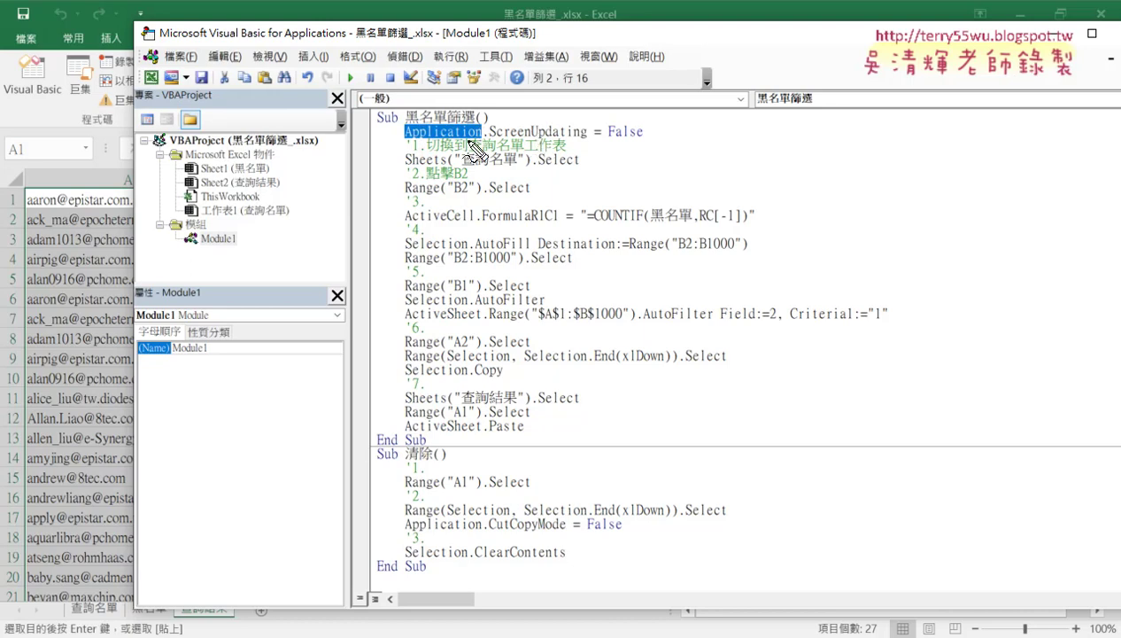
pyautogui.moveTo(483, 139); pyautogui.dragTo(405, 138)
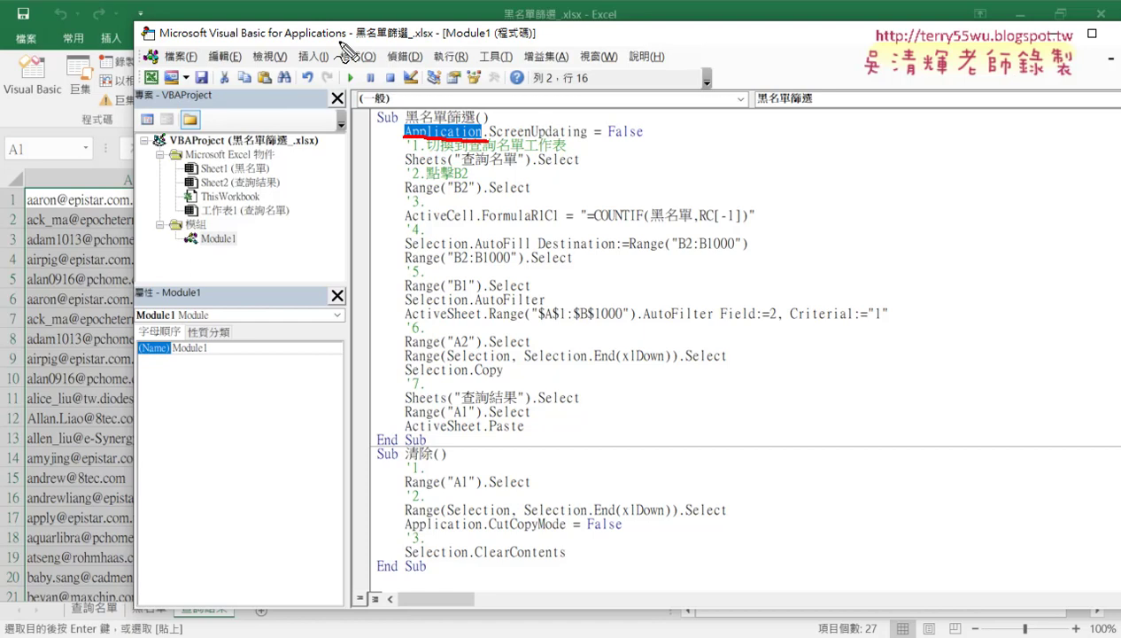
pyautogui.moveTo(343, 39)
pyautogui.mouseDown()
pyautogui.moveTo(301, 39)
pyautogui.moveTo(408, 121)
pyautogui.mouseUp()
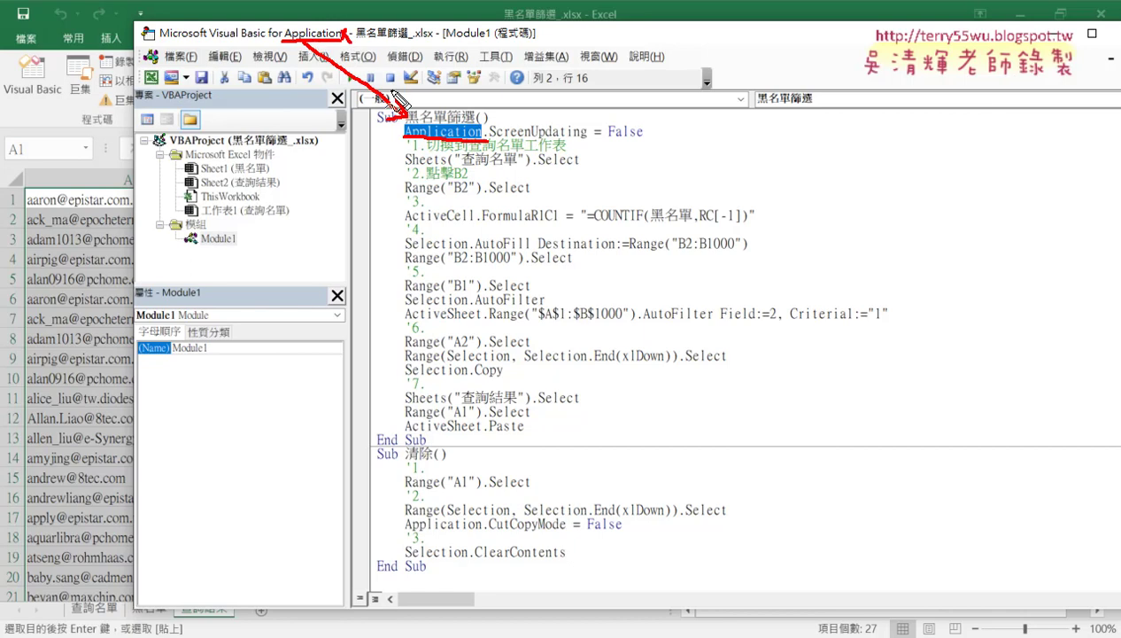
pyautogui.moveTo(486, 140); pyautogui.dragTo(656, 145)
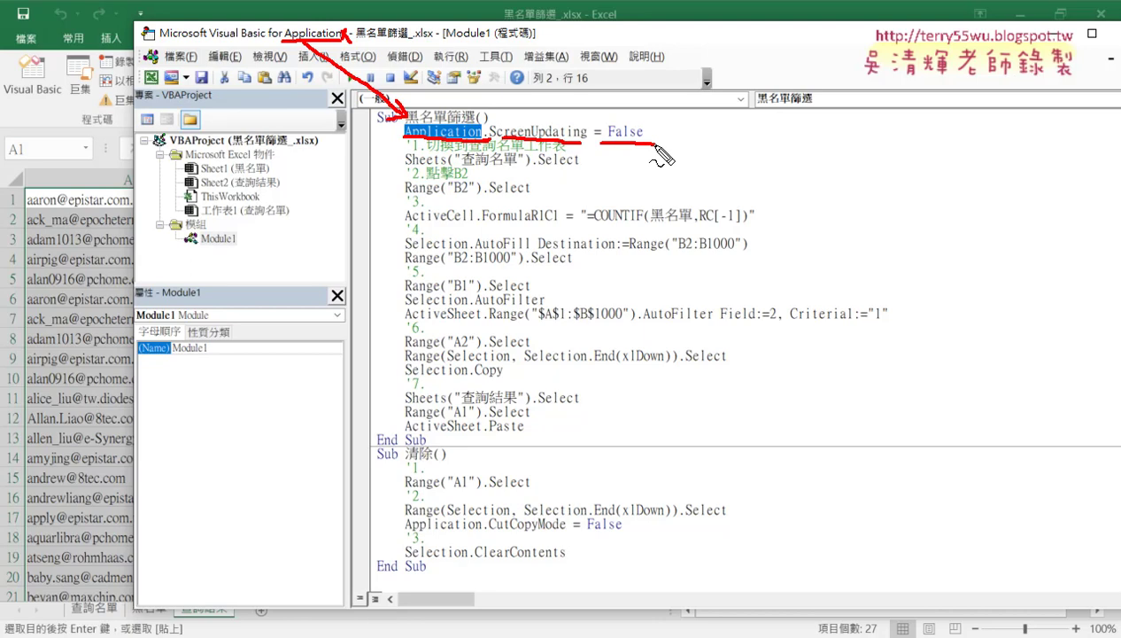
pyautogui.press('Escape')
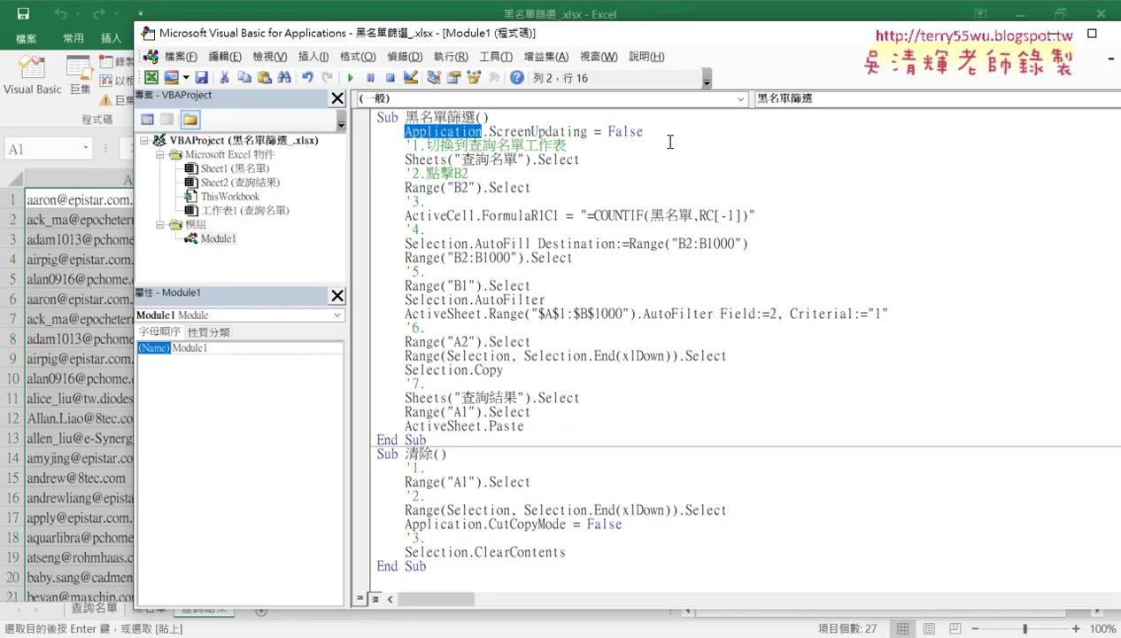
pyautogui.click(88, 354)
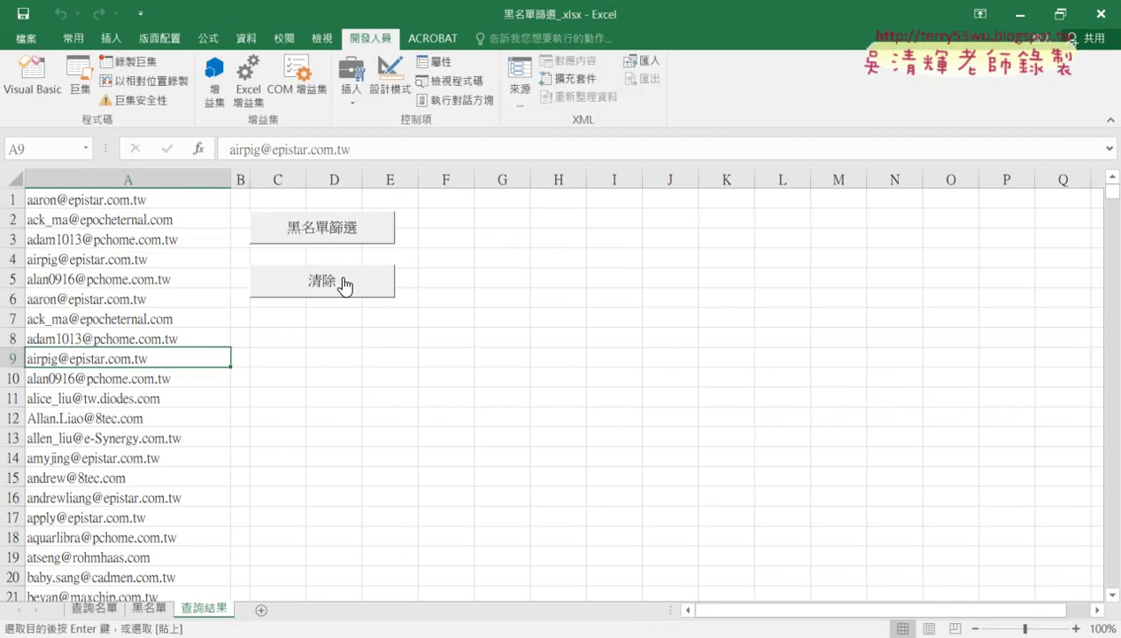
# Step: Retest the 清除 and 黑名單篩選 buttons, leave column A cleared, and reopen Module1's code
pyautogui.click(339, 282)
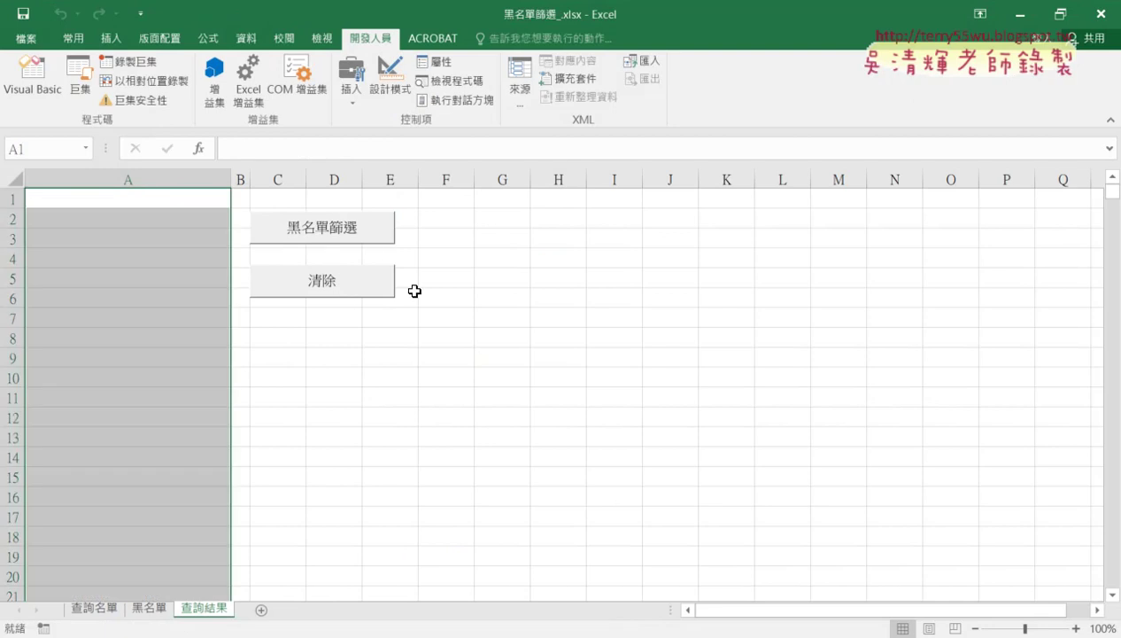
pyautogui.click(359, 232)
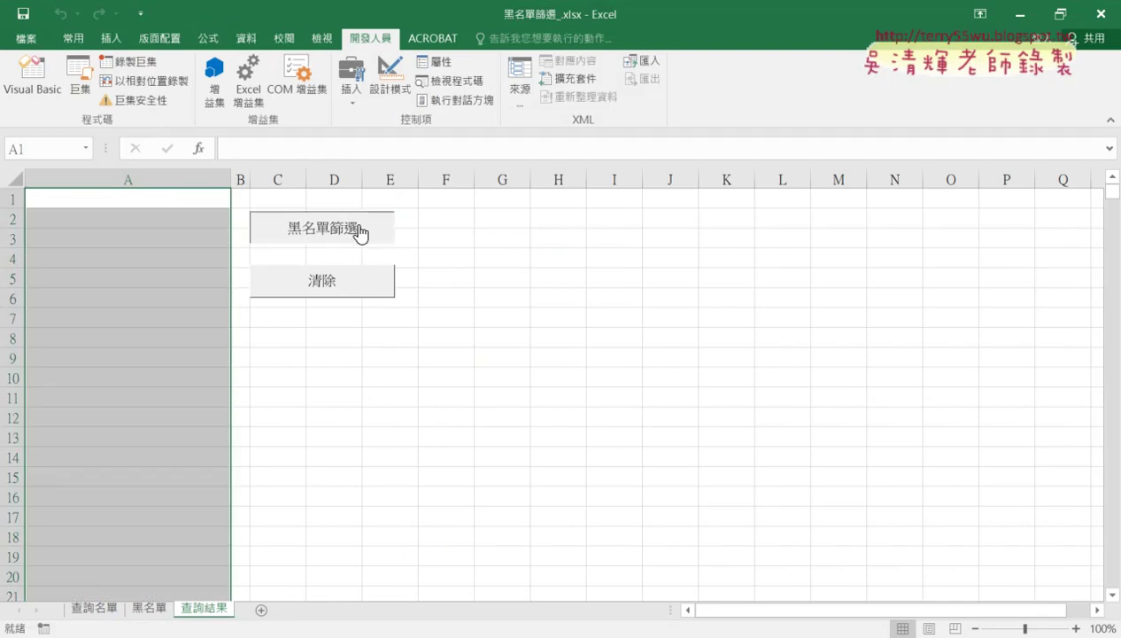
pyautogui.click(360, 232)
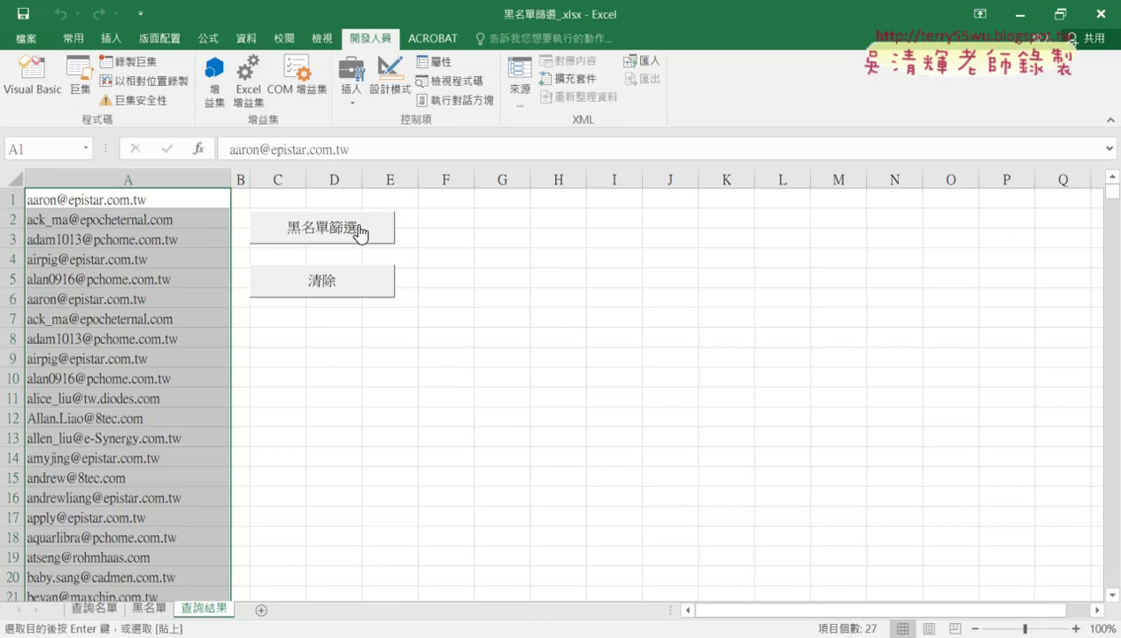
pyautogui.click(357, 286)
pyautogui.click(359, 227)
pyautogui.click(335, 281)
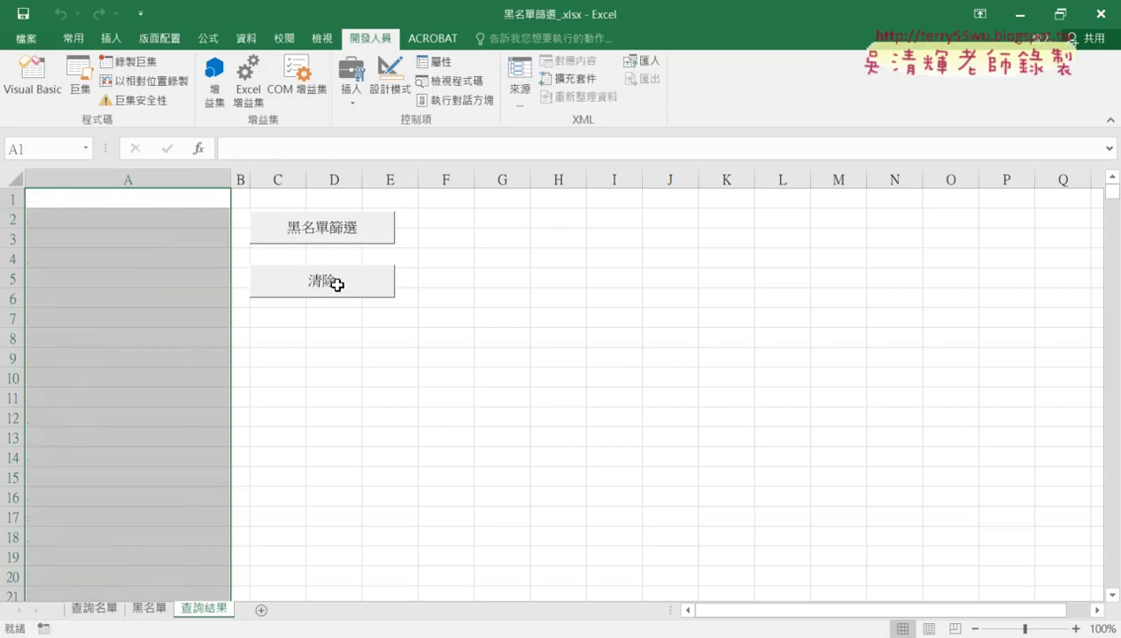
pyautogui.click(9, 76)
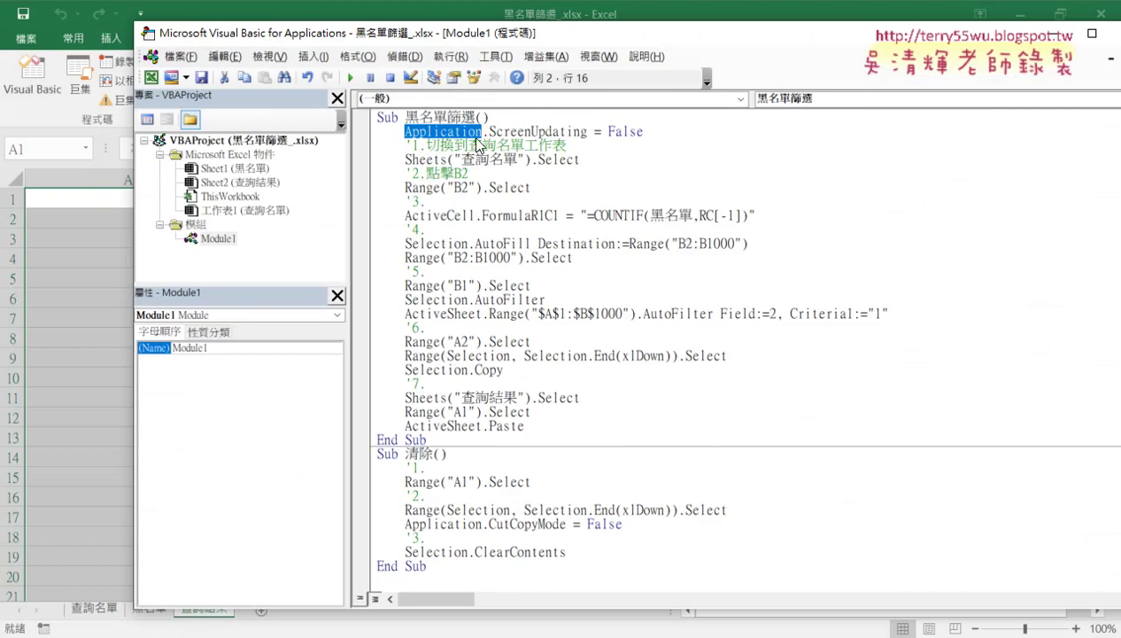
# Step: Highlight the macro's opening line, the ScreenUpdating = False line and End Sub
pyautogui.moveTo(403, 116); pyautogui.dragTo(485, 116)
pyautogui.click(494, 116)
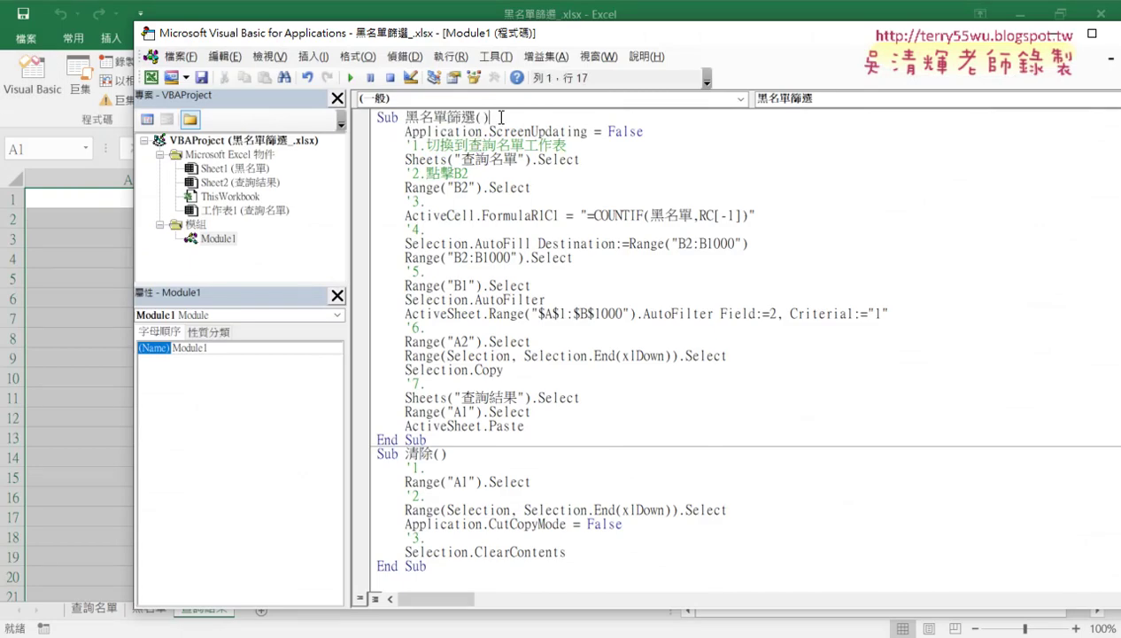
pyautogui.click(653, 132)
pyautogui.moveTo(653, 133); pyautogui.dragTo(406, 134)
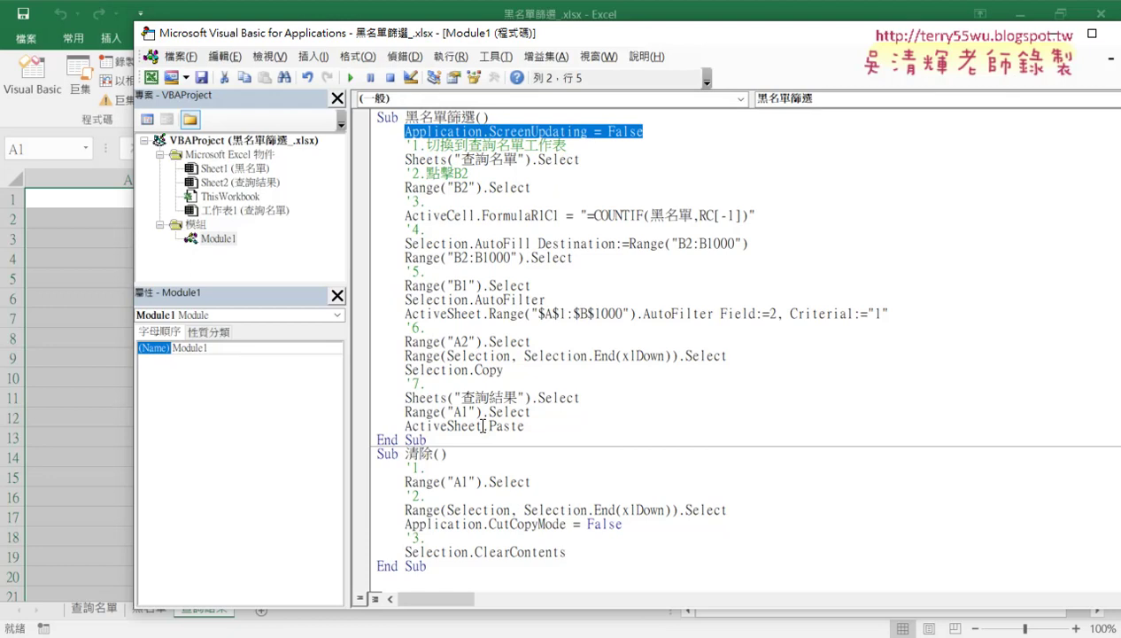
pyautogui.moveTo(427, 439); pyautogui.dragTo(364, 440)
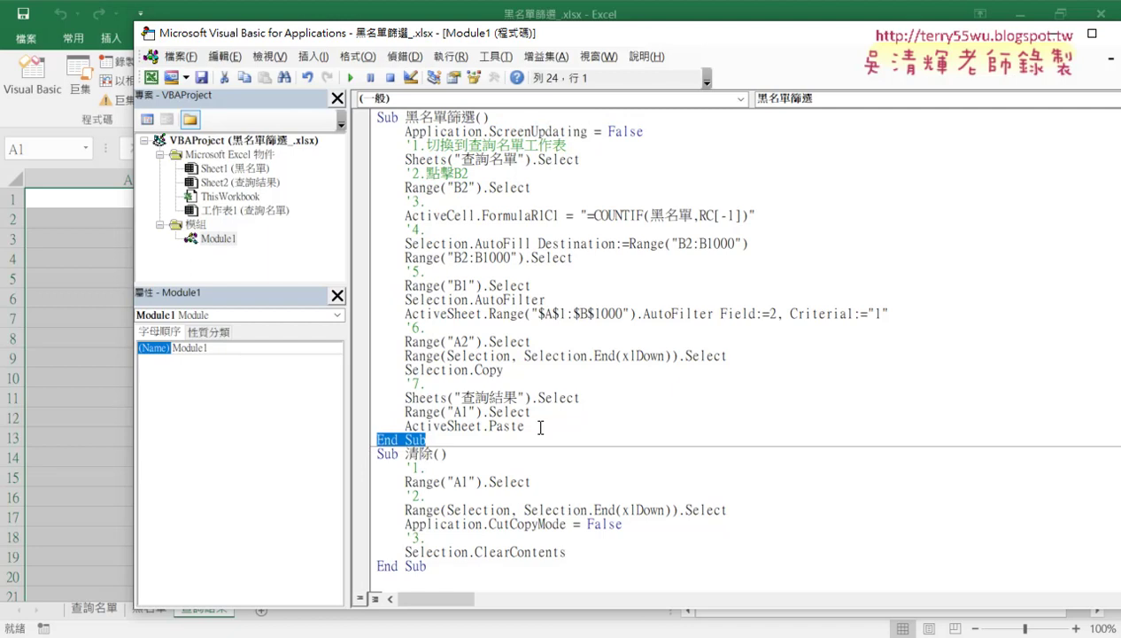
# Step: Add Application.ScreenUpdating = True on a new line after ActiveSheet.Paste
pyautogui.click(536, 425)
pyautogui.press('Return')
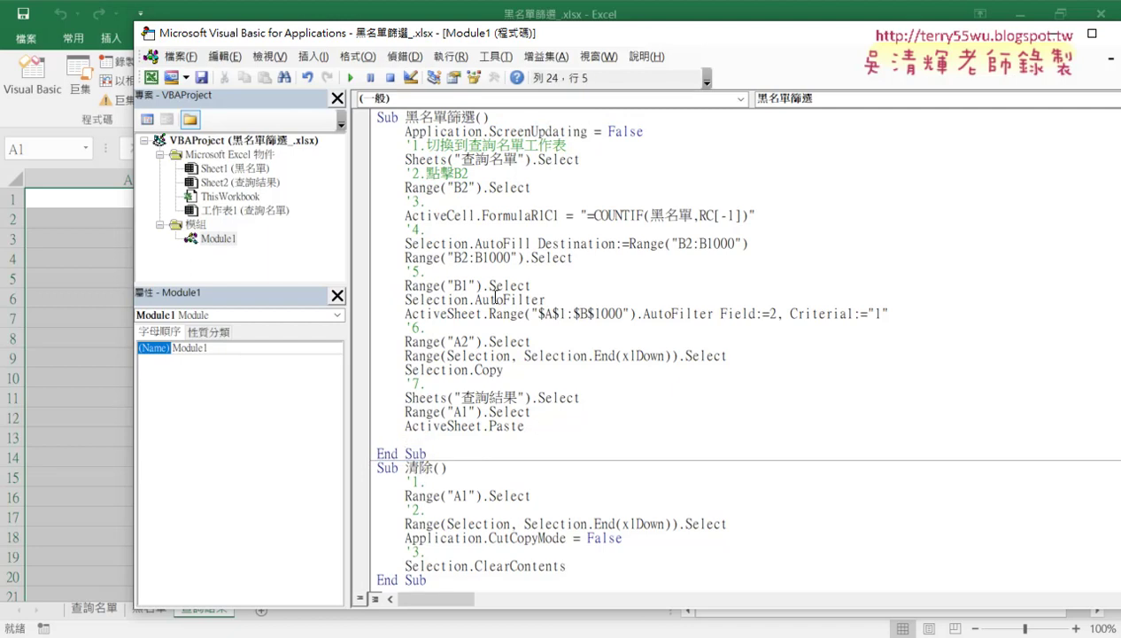
pyautogui.moveTo(405, 132); pyautogui.dragTo(587, 133)
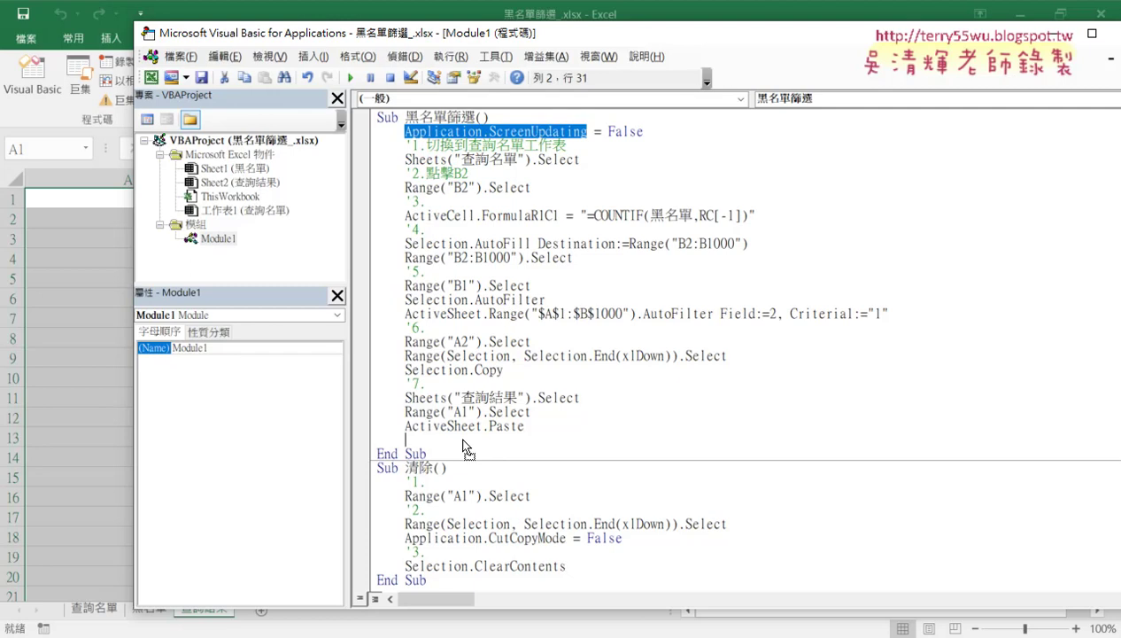
pyautogui.moveTo(467, 450); pyautogui.dragTo(458, 435)
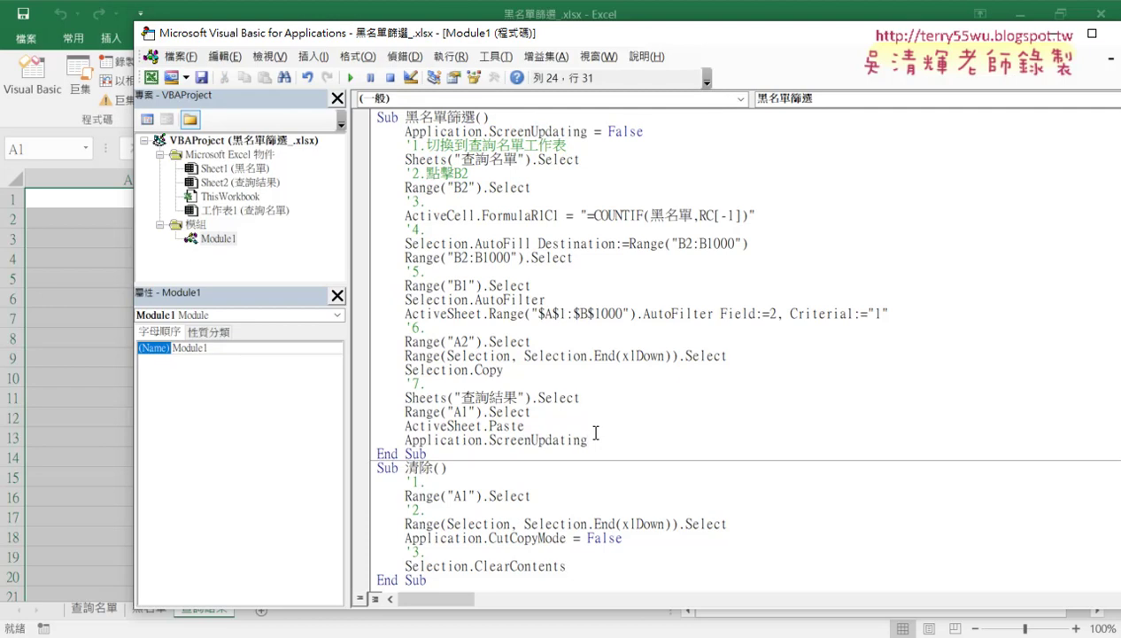
pyautogui.write('=')
pyautogui.press('Down')
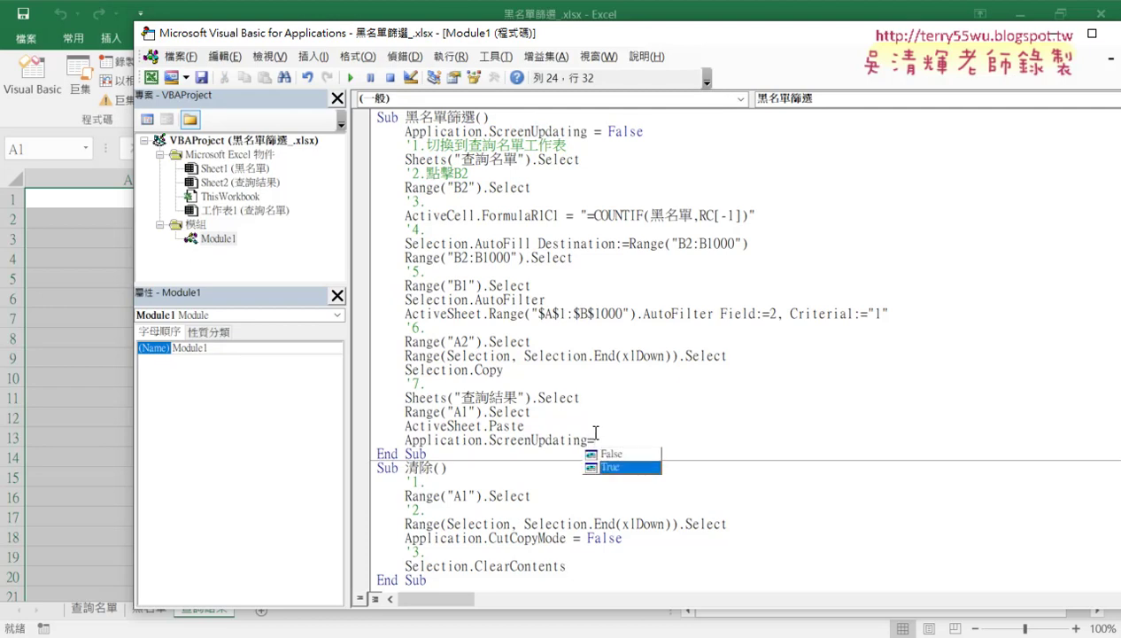
pyautogui.press('space')
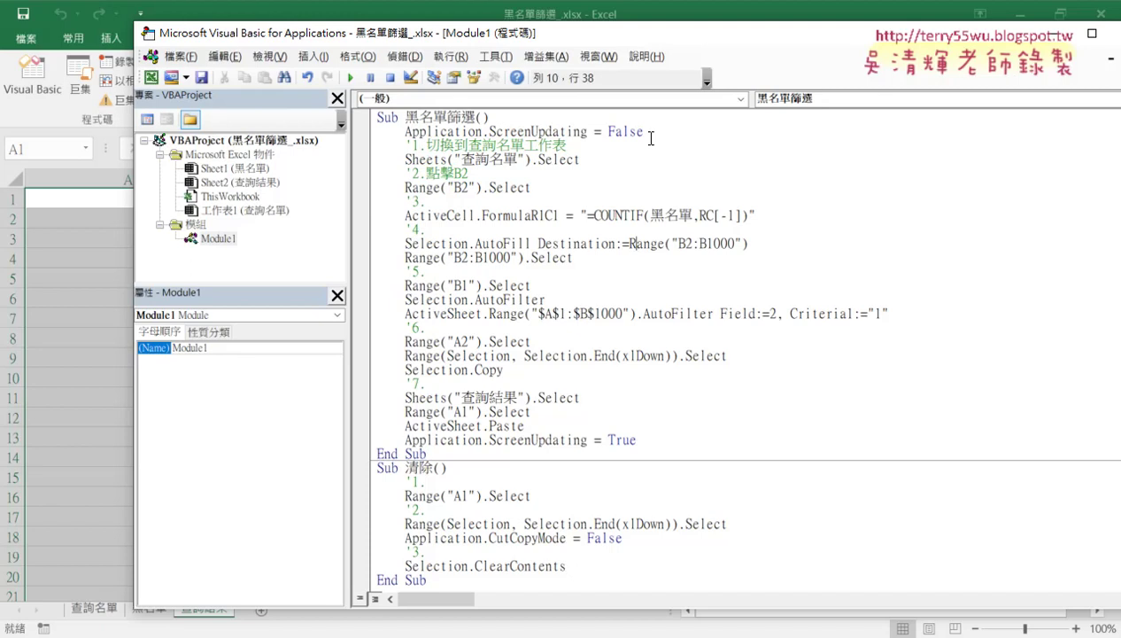
pyautogui.moveTo(645, 131); pyautogui.dragTo(334, 134)
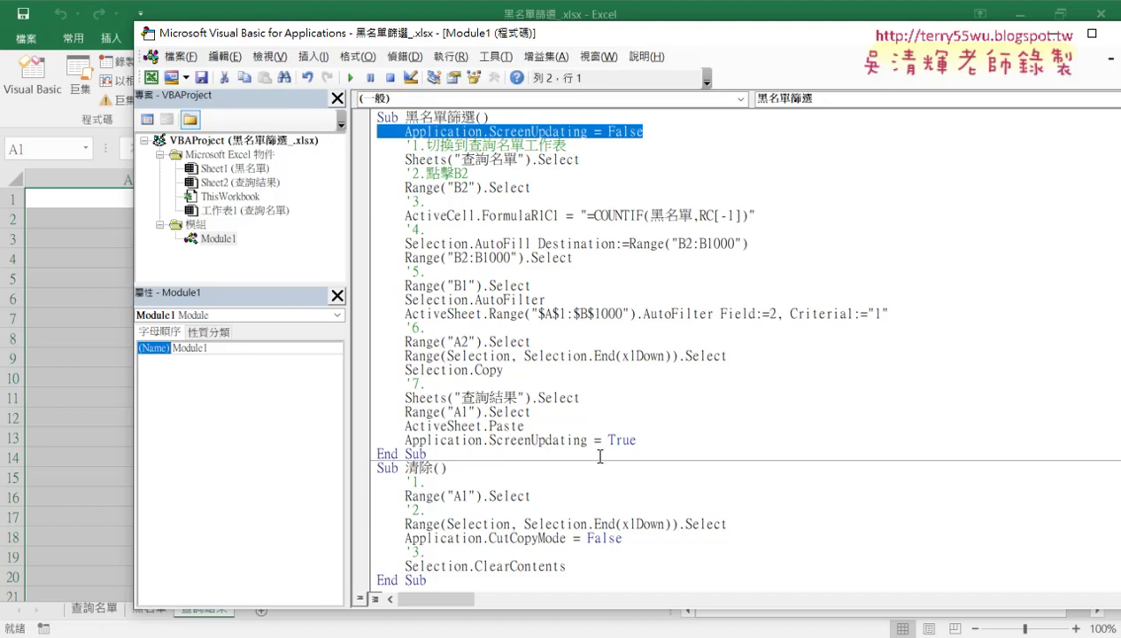
pyautogui.moveTo(636, 440); pyautogui.dragTo(341, 438)
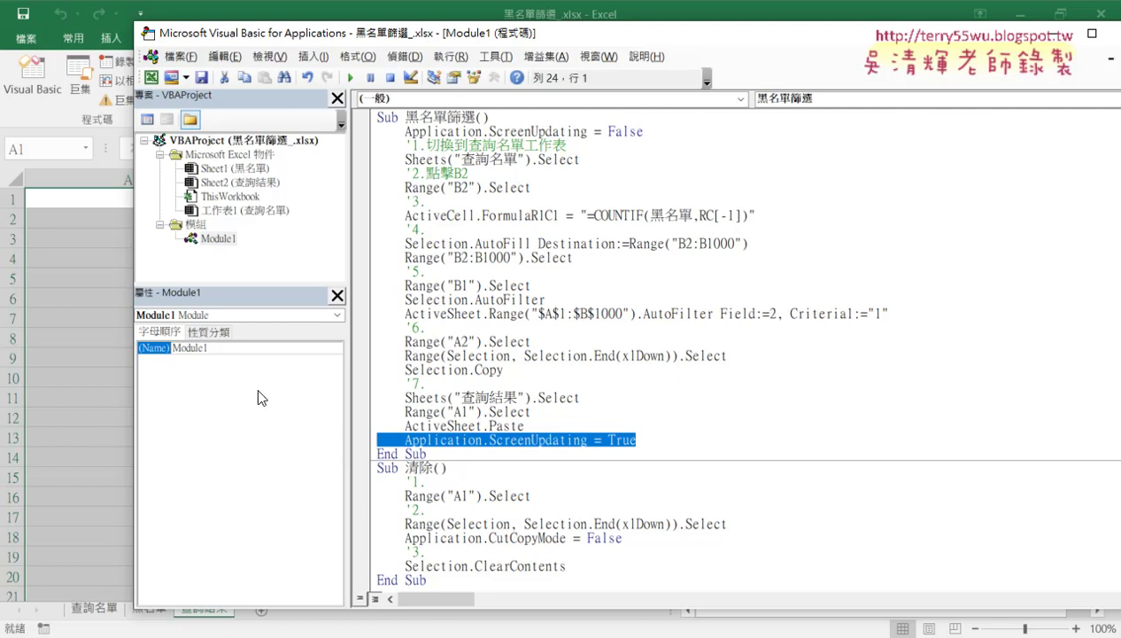
# Step: Run 黑名單篩選 on the 查詢結果 sheet, then clear column A with 清除
pyautogui.click(94, 404)
pyautogui.click(321, 376)
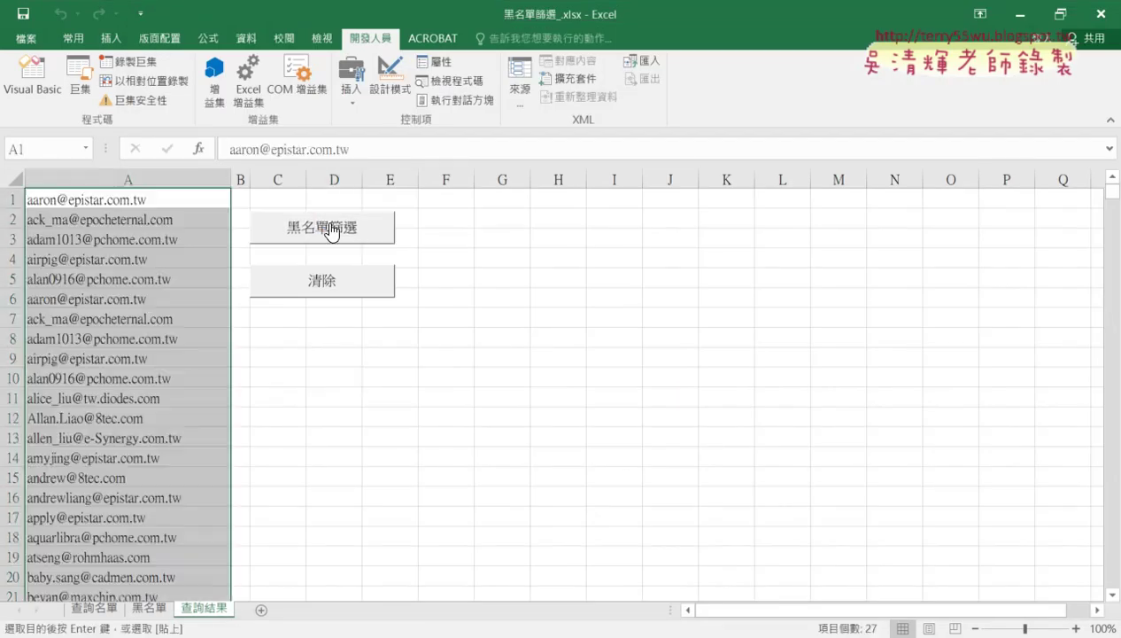
pyautogui.click(372, 293)
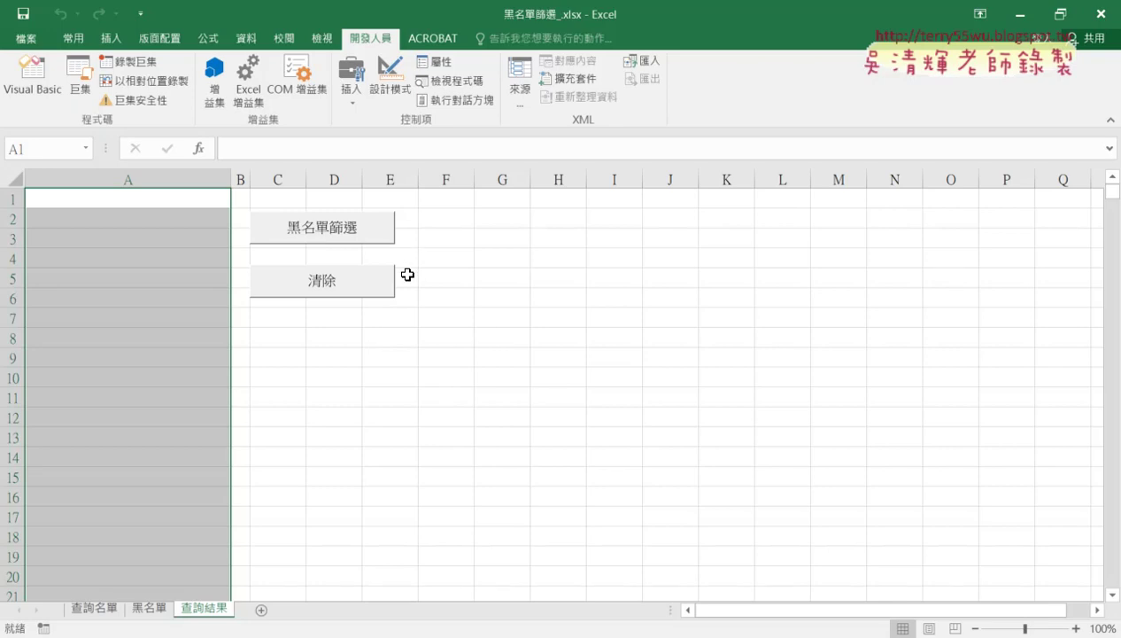
pyautogui.moveTo(400, 302); pyautogui.dragTo(368, 335)
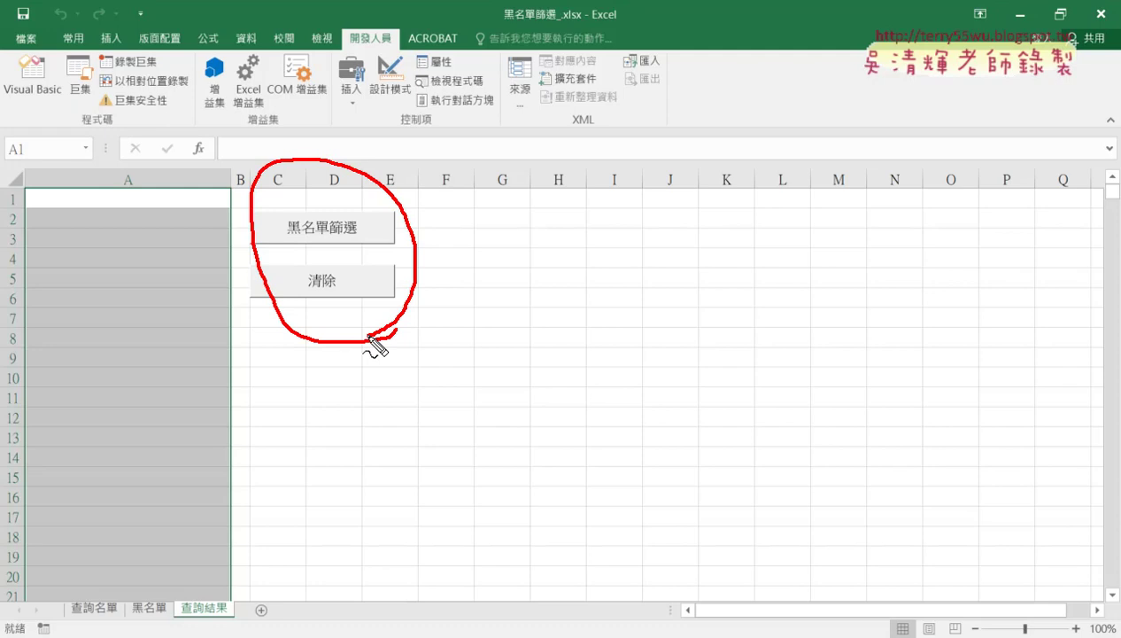
pyautogui.press('Escape')
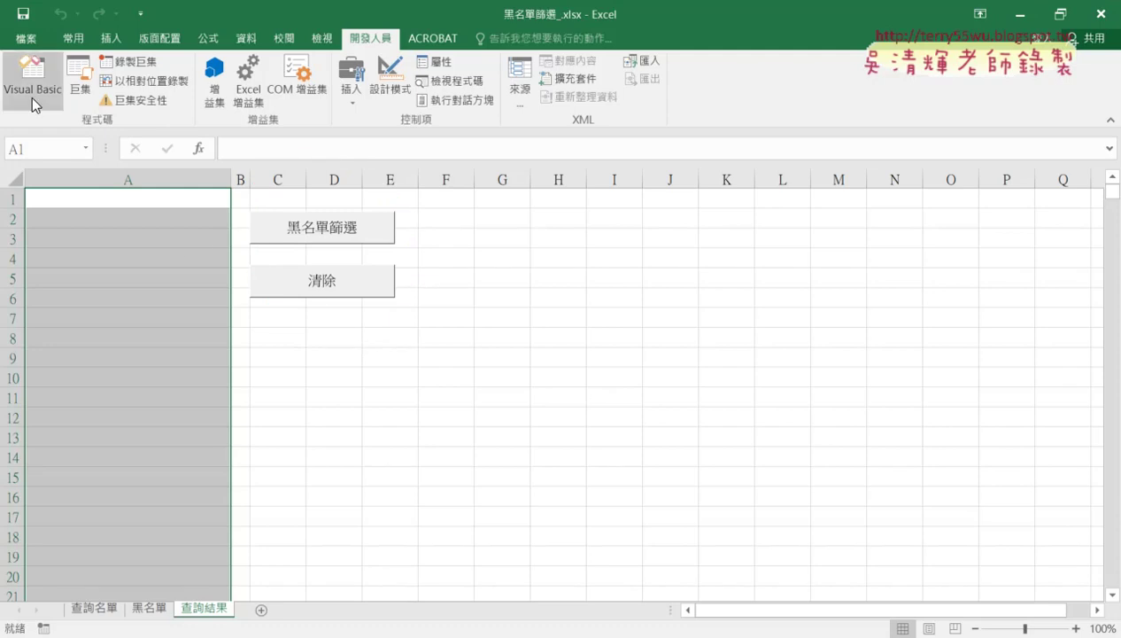
# Step: Reopen Module1 and mark the step 1 and 2 comments and the ScreenUpdating = False line
pyautogui.click(34, 88)
pyautogui.click(467, 216)
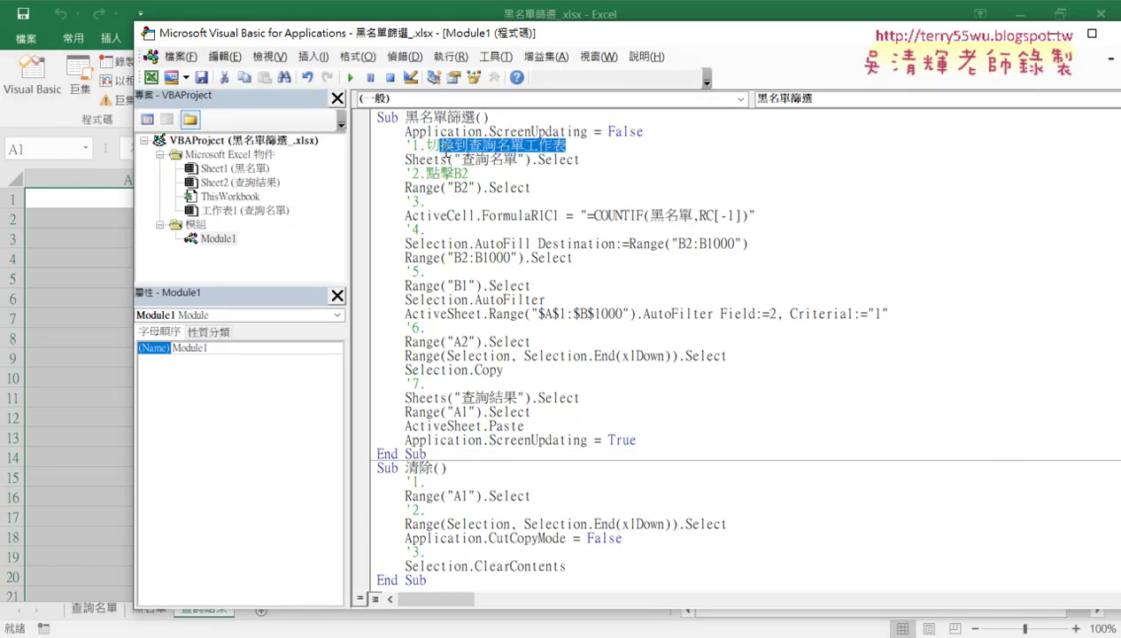
pyautogui.moveTo(566, 145); pyautogui.dragTo(375, 146)
pyautogui.moveTo(481, 170); pyautogui.dragTo(347, 172)
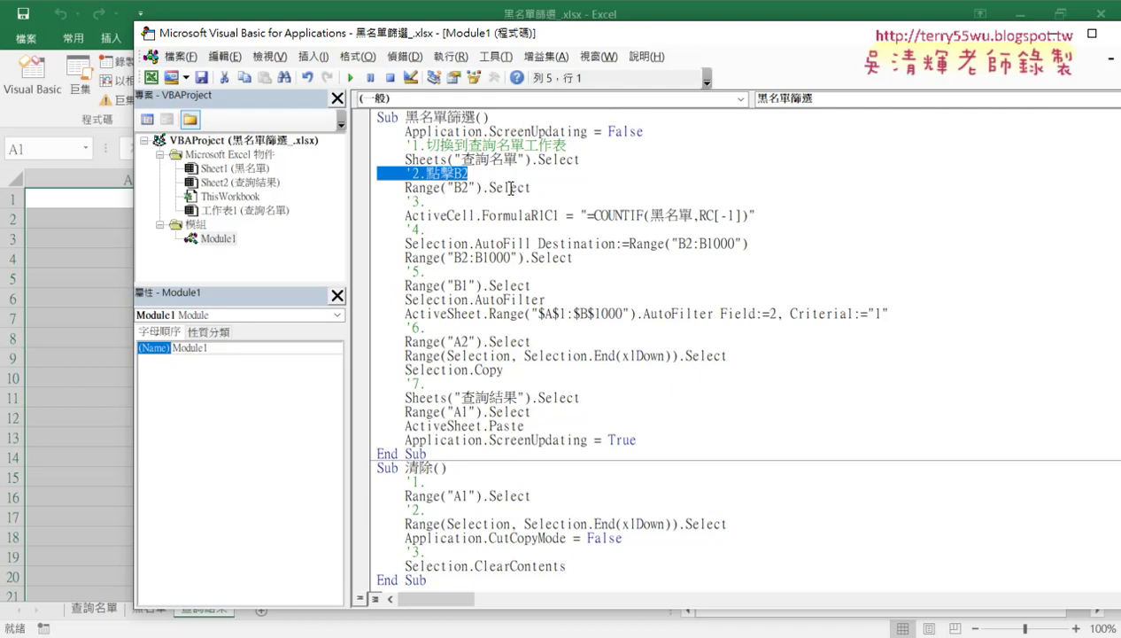
pyautogui.moveTo(643, 131); pyautogui.dragTo(359, 133)
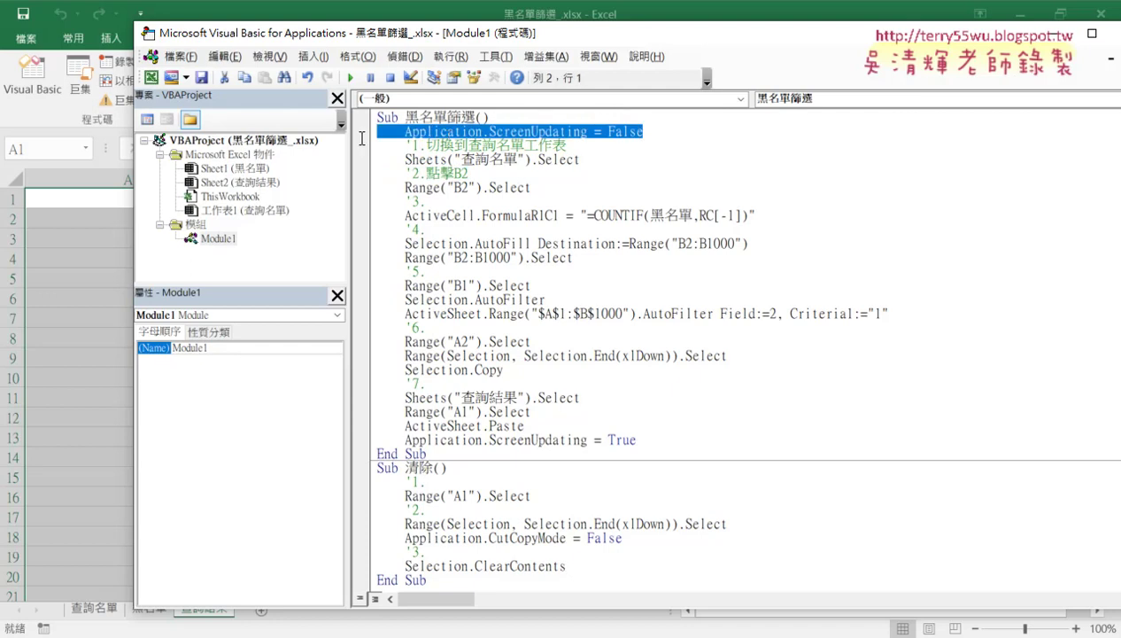